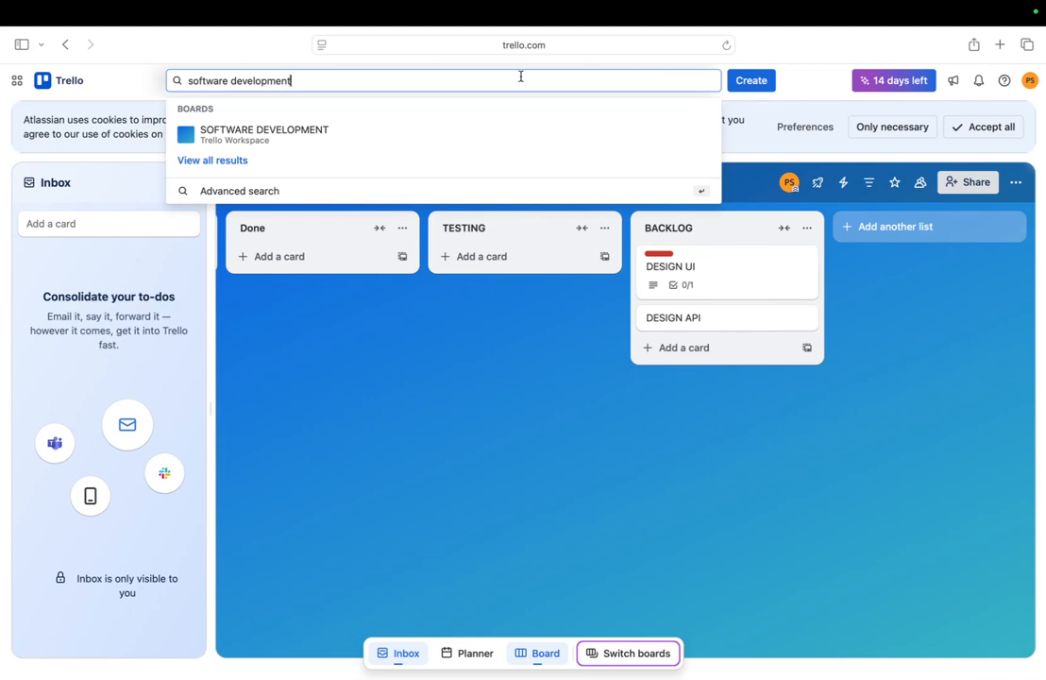
Open Trello's Create board form from the Create menu in the top bar
click(752, 81)
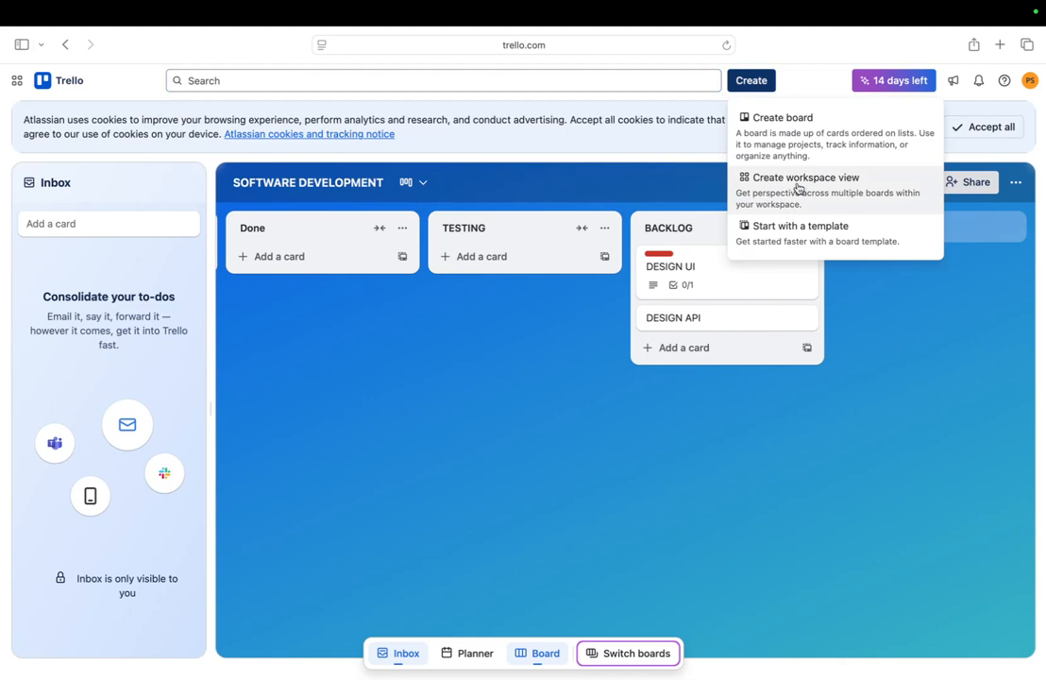
click(798, 132)
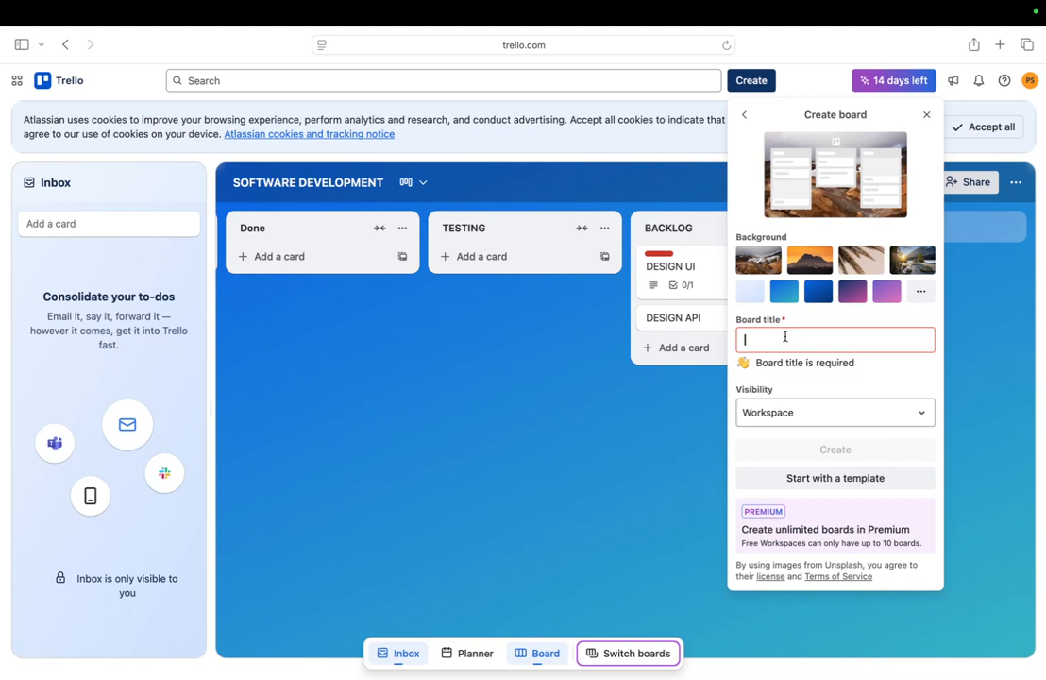
Create the 'software development' board with the purple gradient background
text(softw)
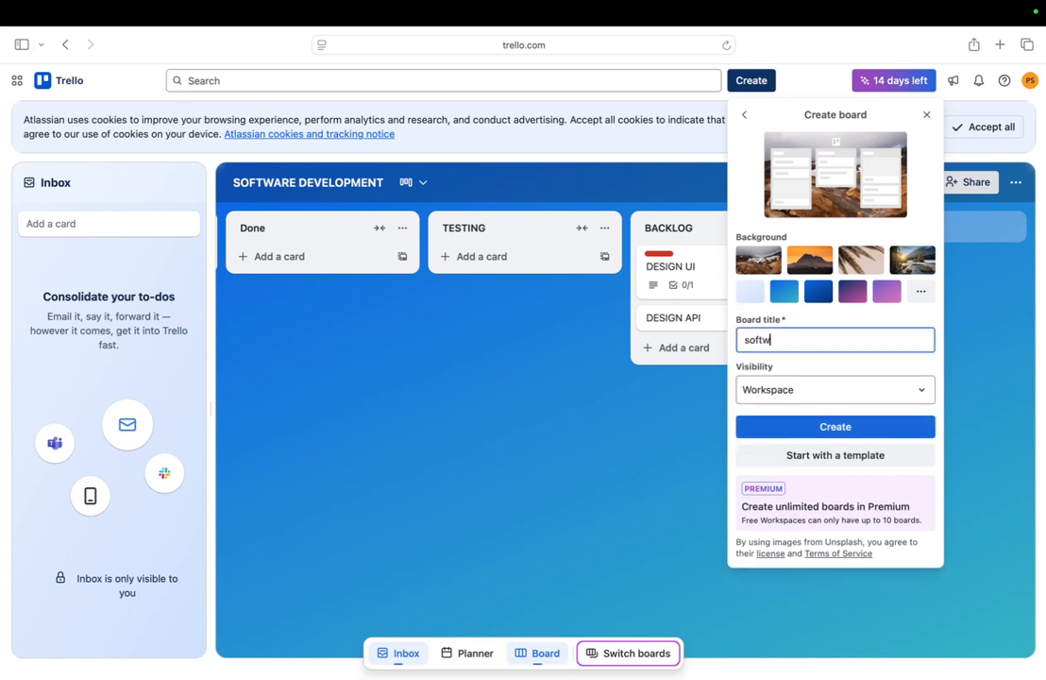
text(are development)
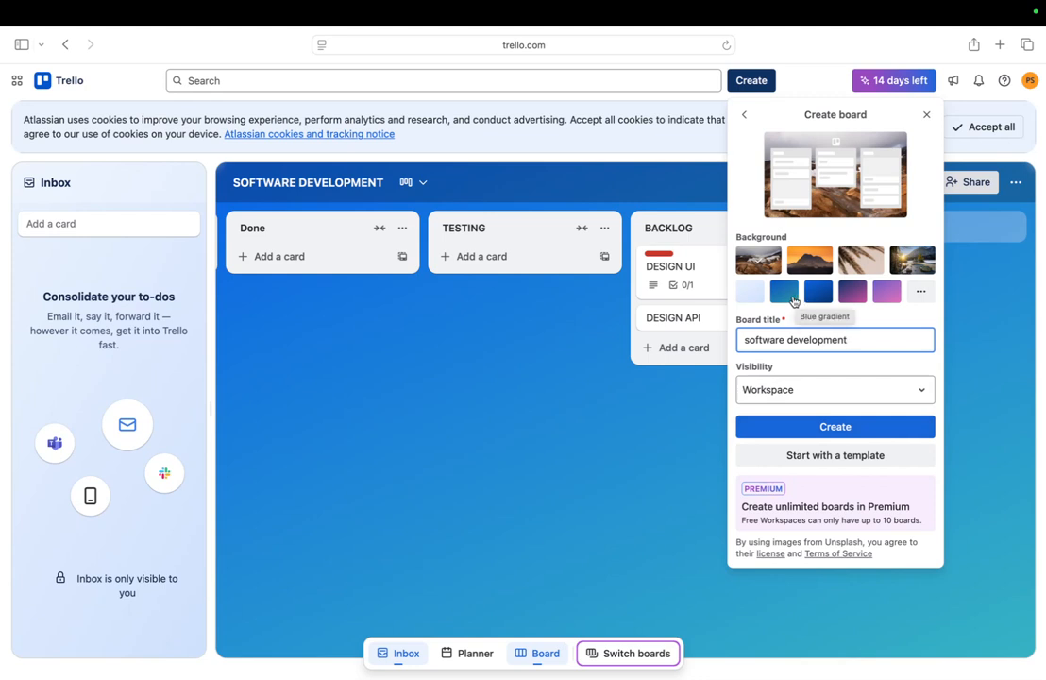
click(848, 296)
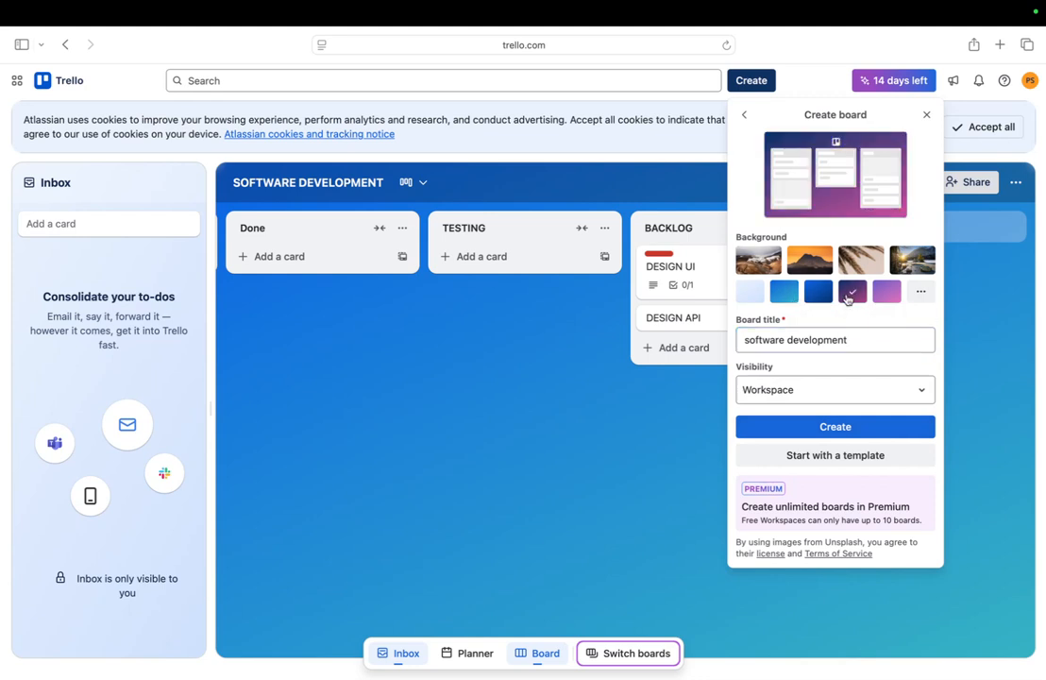
click(819, 427)
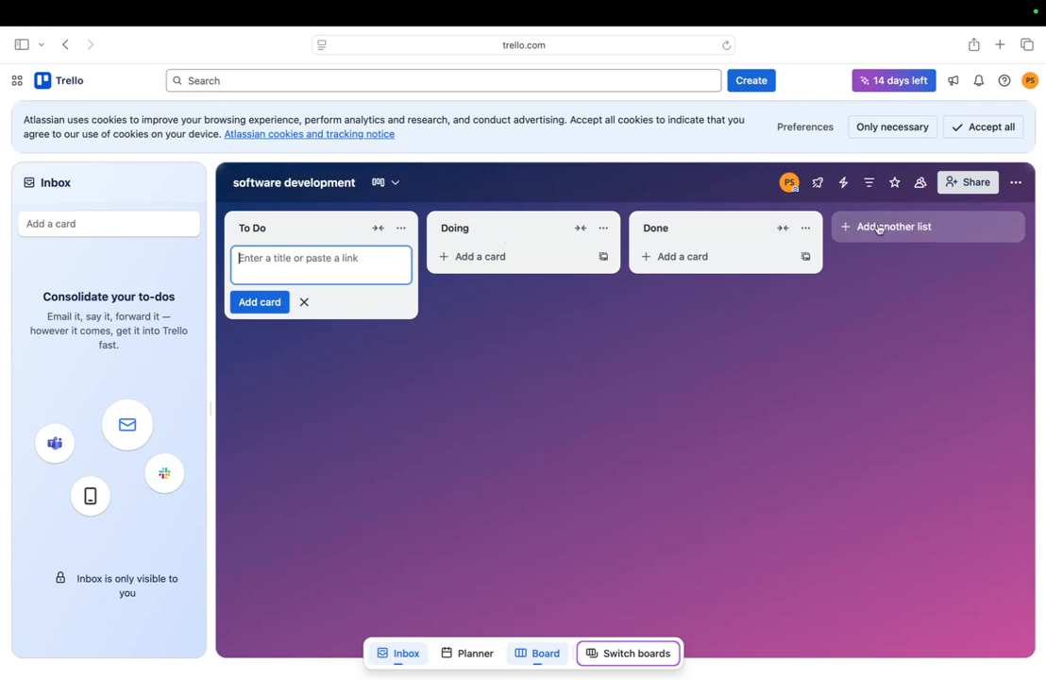
Add a 'backlog' list after the Done list
click(879, 228)
key(ctrl+Right)
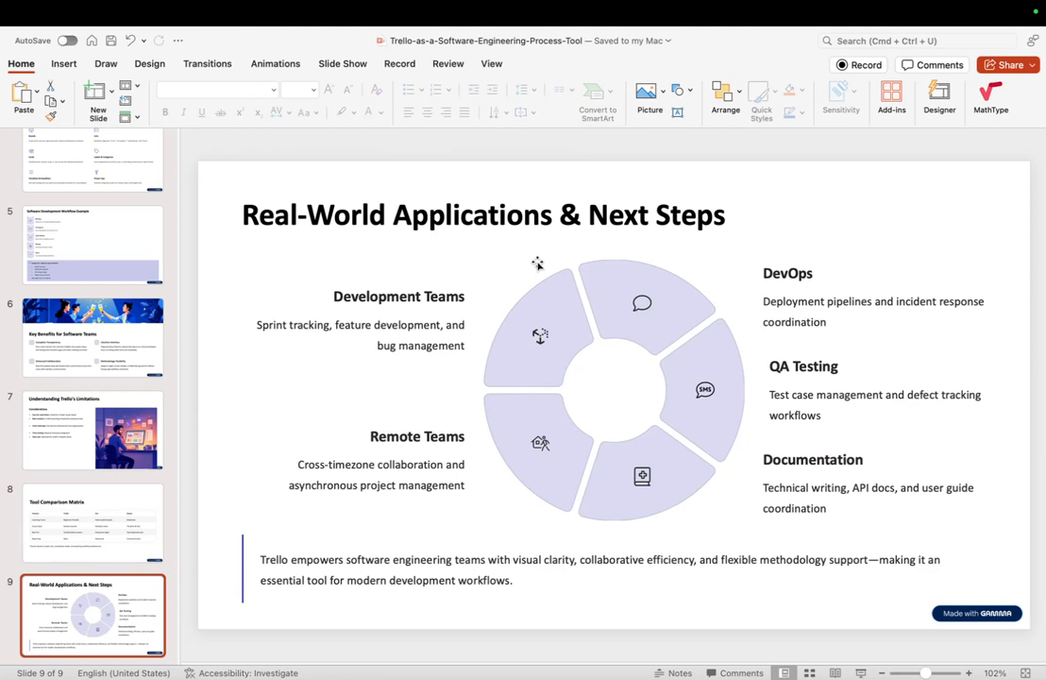
key(Up)
key(Up)
key(ctrl+Left)
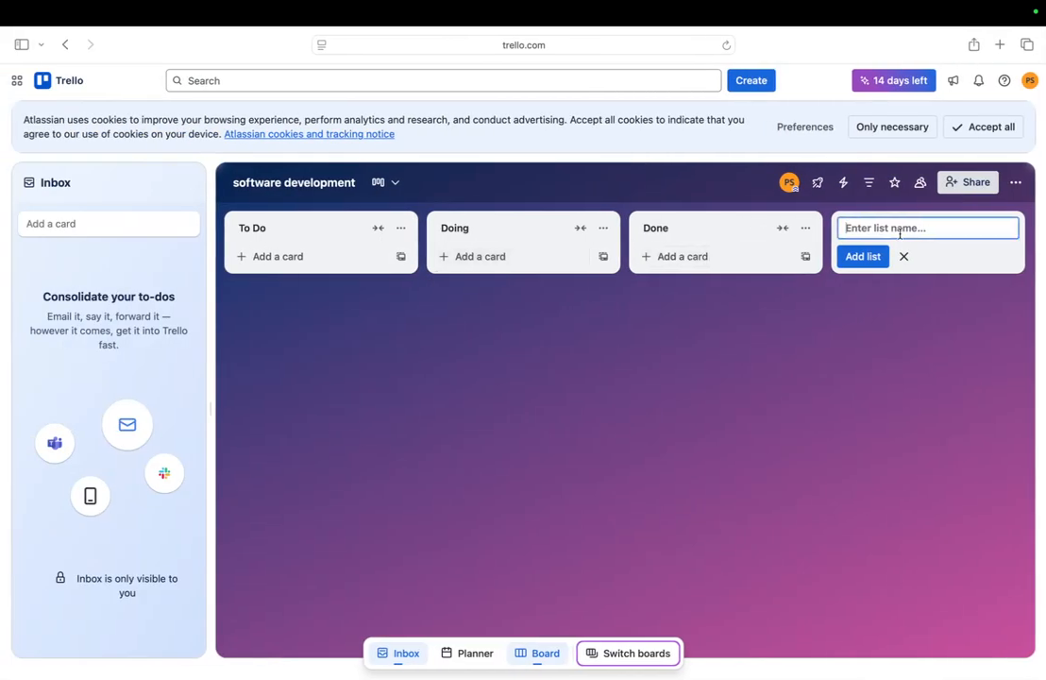
text(backlog)
click(856, 258)
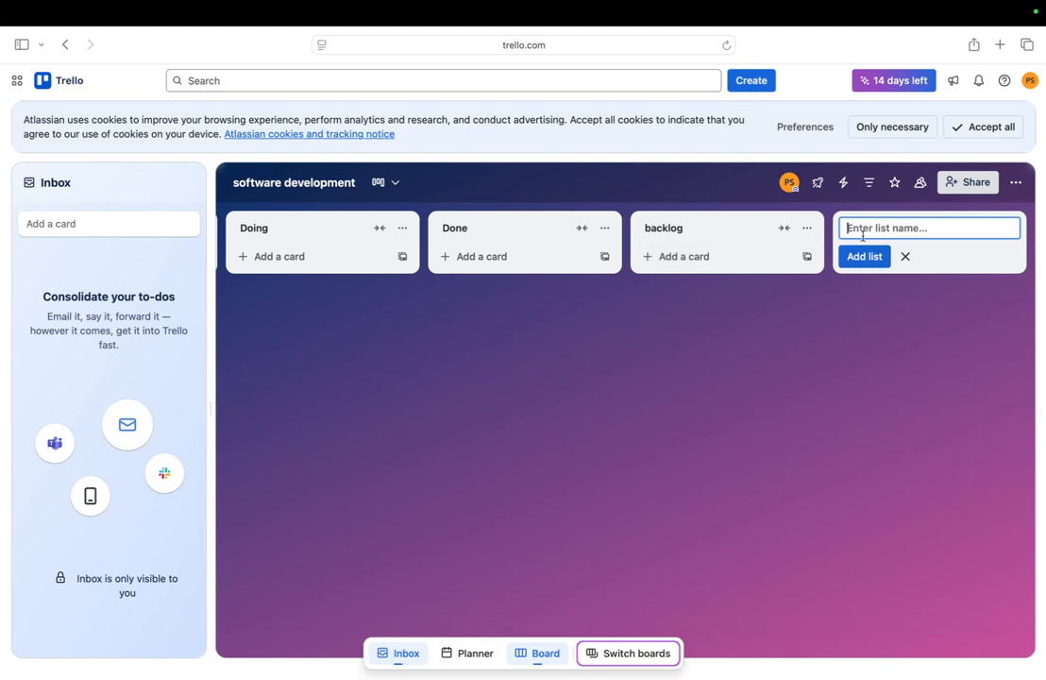
Add a 'testing' list after backlog, giving five lists
text(testing)
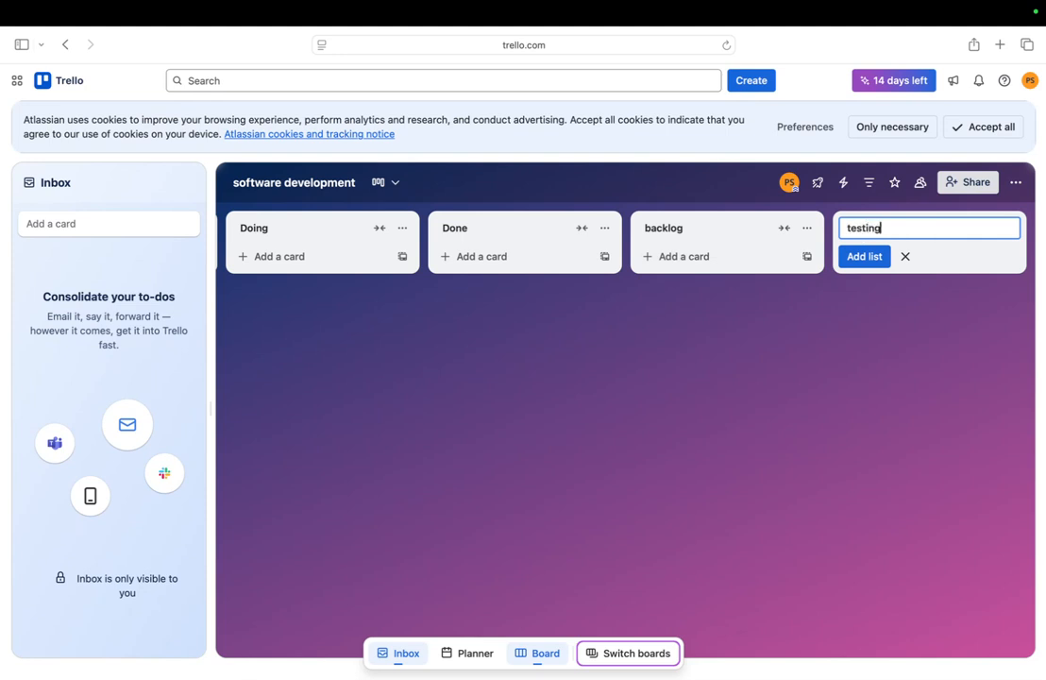
click(856, 257)
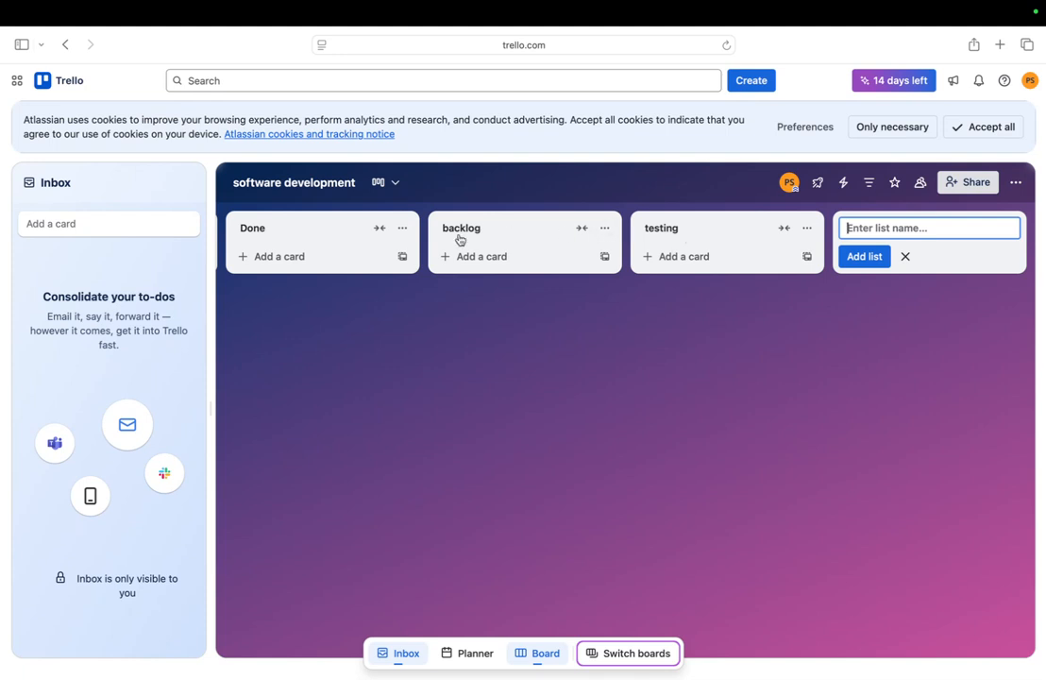
scroll(339, 241, left, 5)
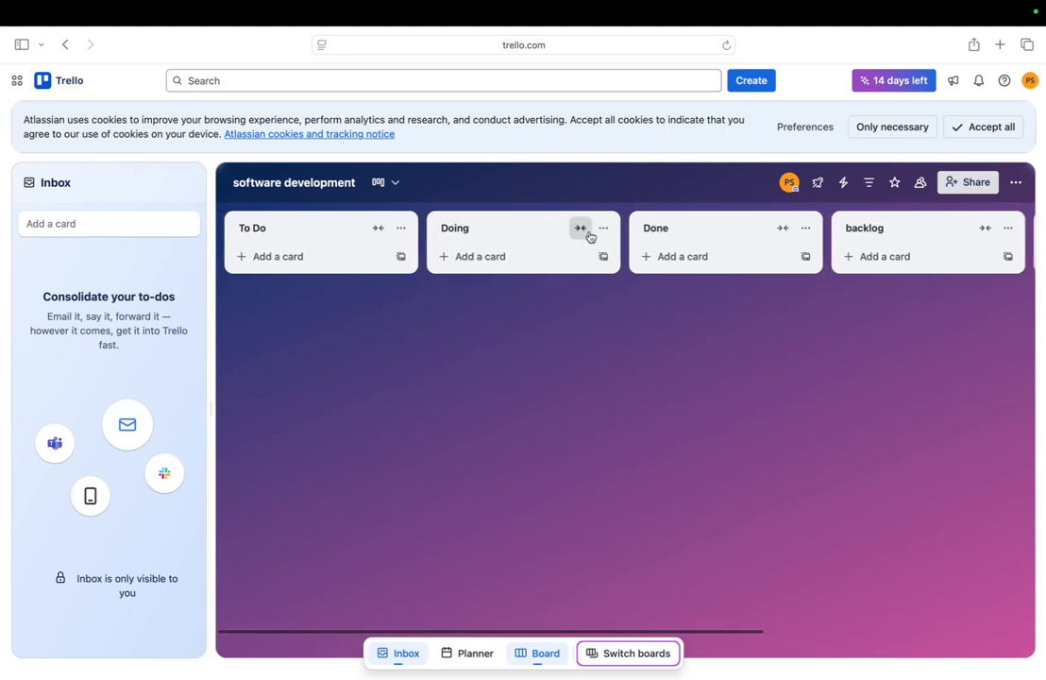
scroll(845, 255, right, 5)
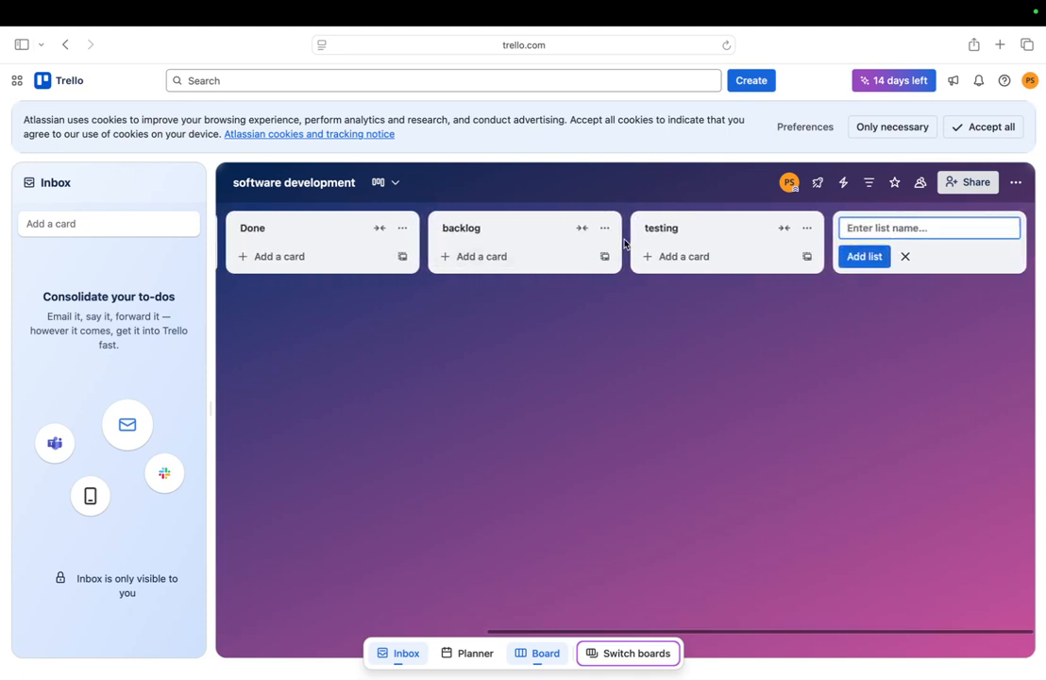
Add a 'design ui' card to the backlog list
click(453, 257)
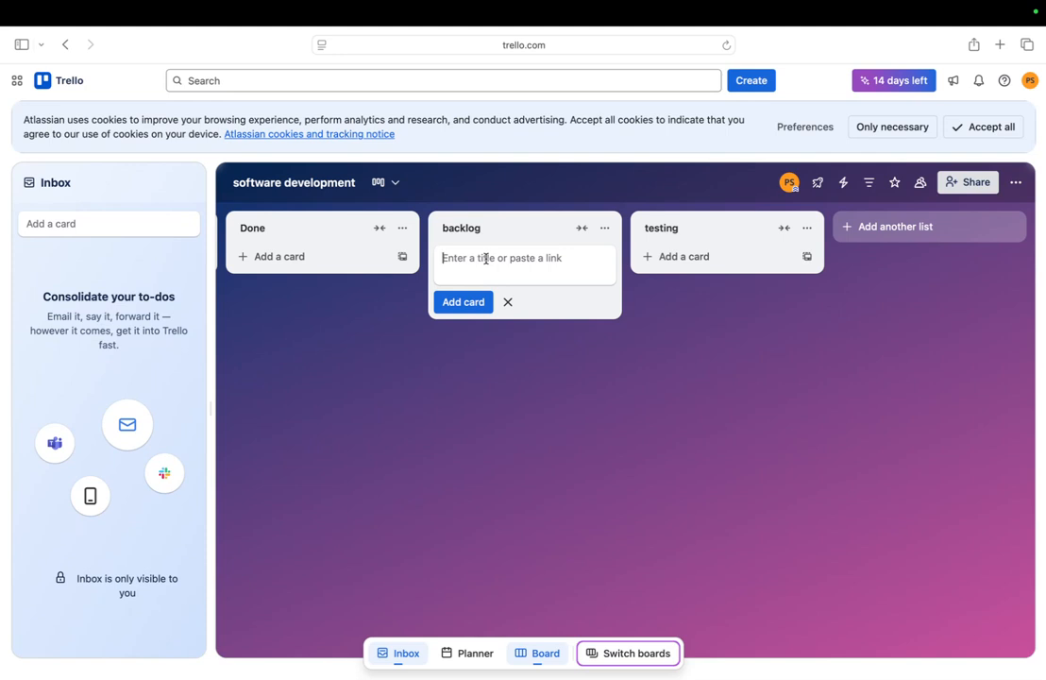
text(desig)
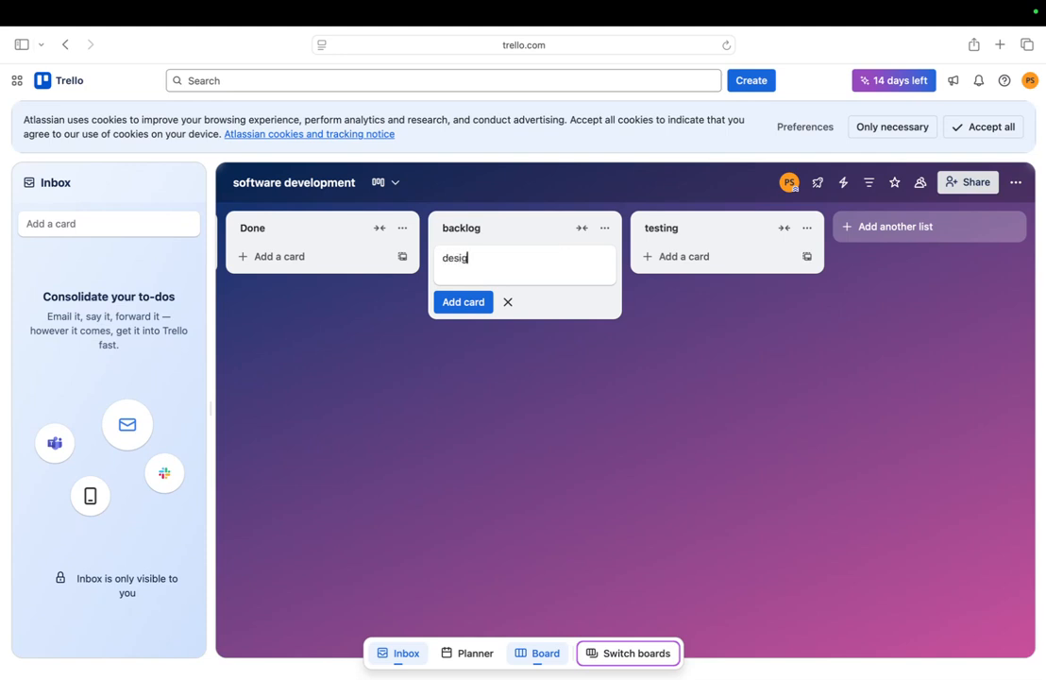
text(n ui)
click(463, 301)
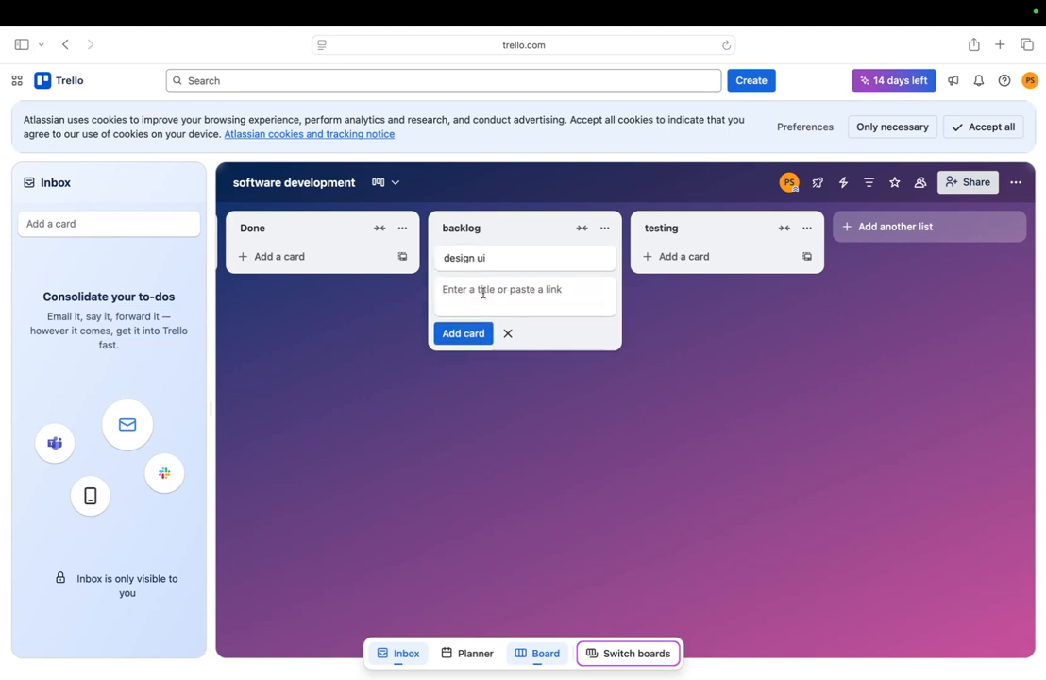
Add a 'design backend' card below it in backlog, fixing the typo
text(d)
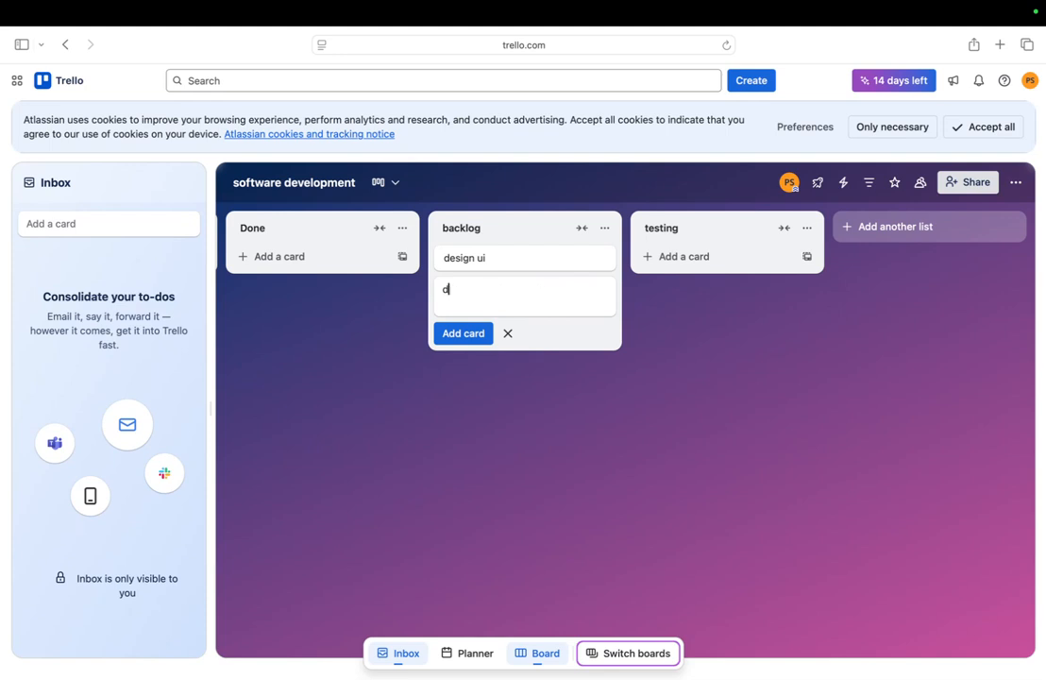
text(esign backens)
key(BackSpace)
text(d)
click(467, 334)
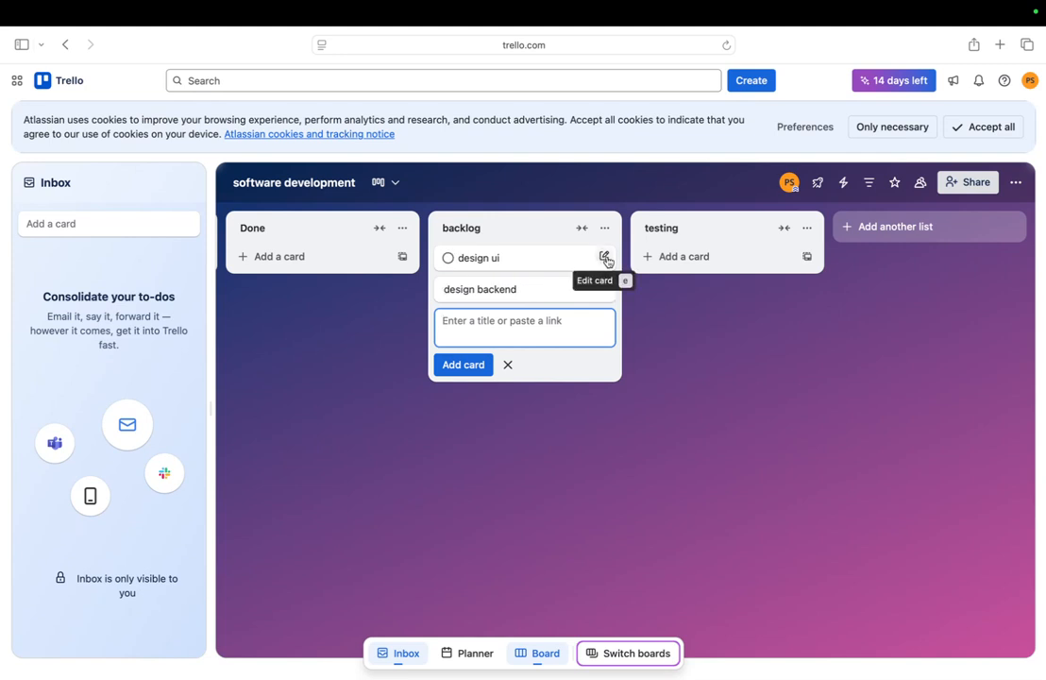
click(607, 258)
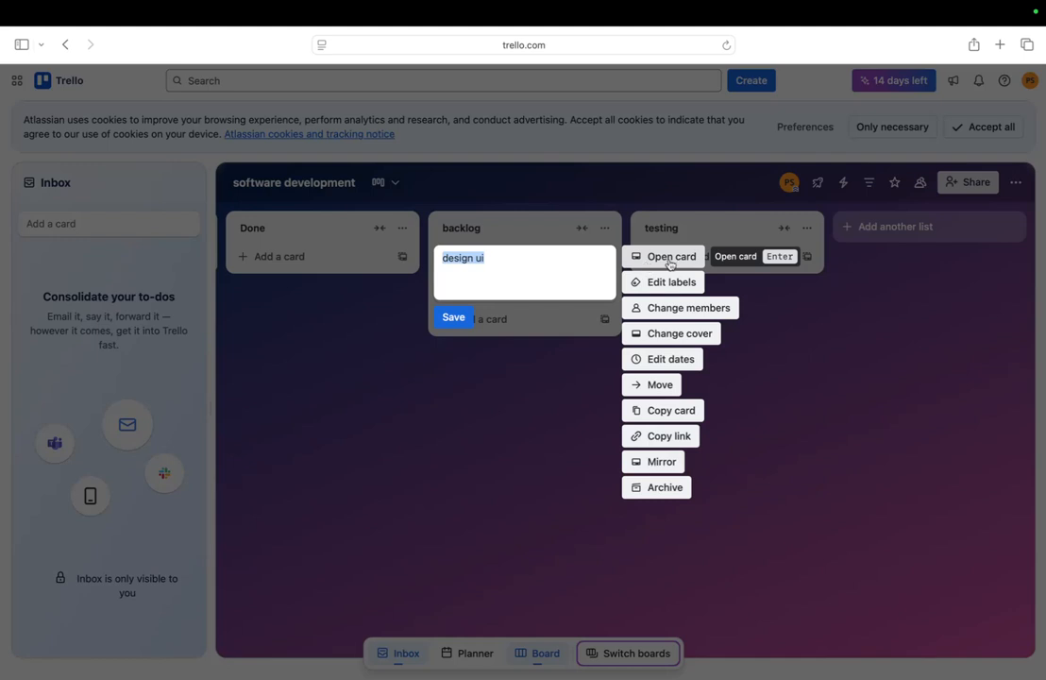
Open the design ui card and save the description 'want to create interactive ui'
click(649, 263)
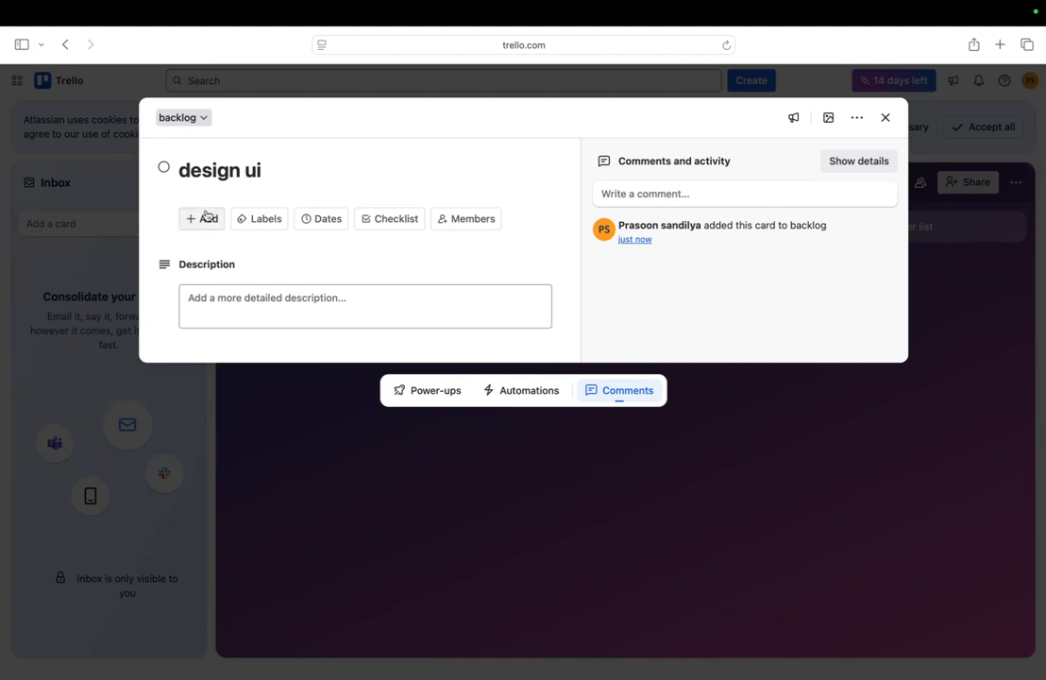
click(256, 218)
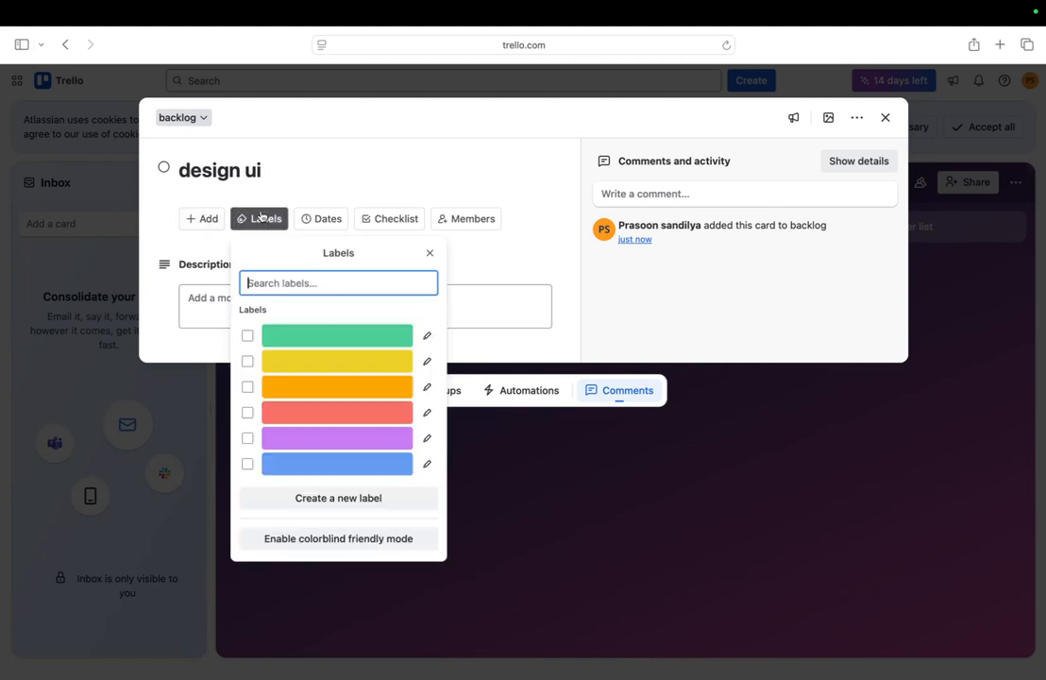
click(198, 293)
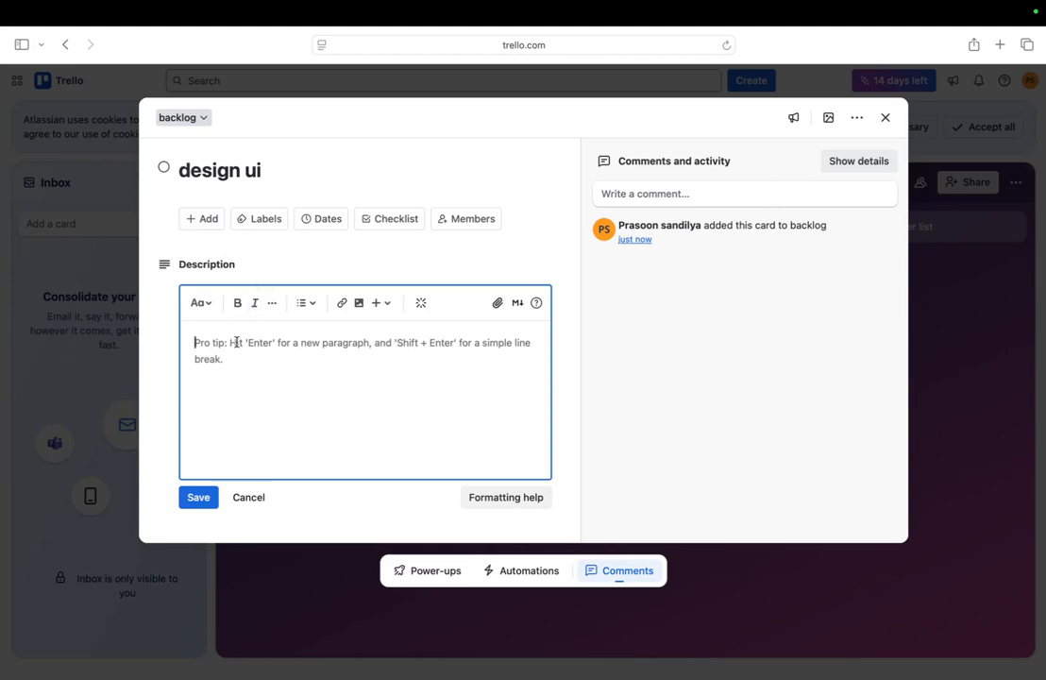
text(wa)
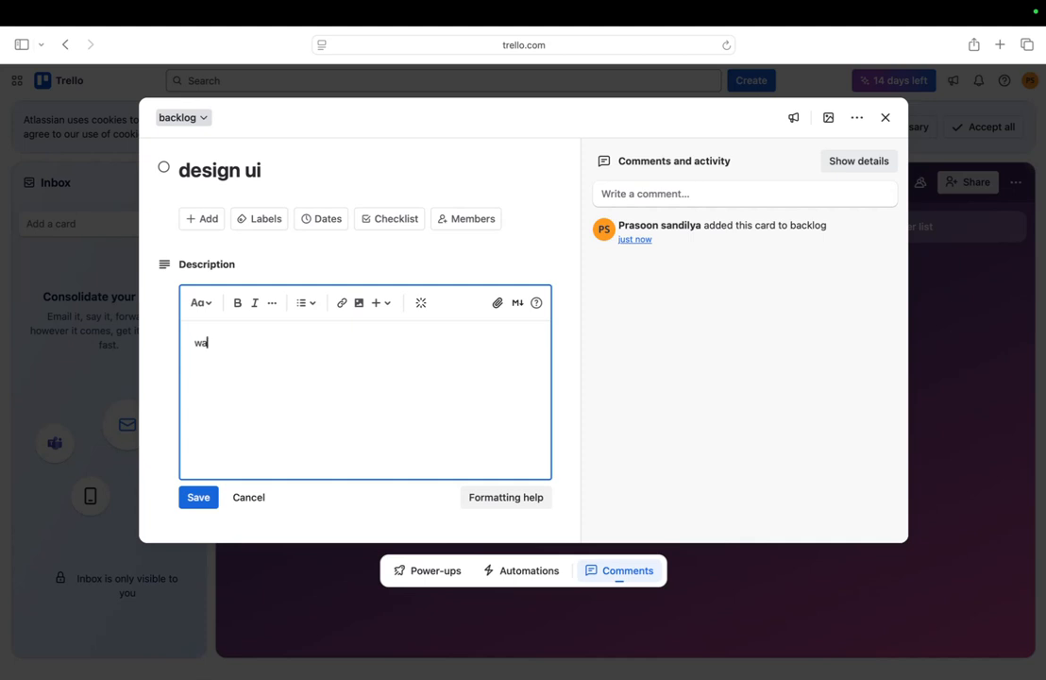
text(nt to create interactive u)
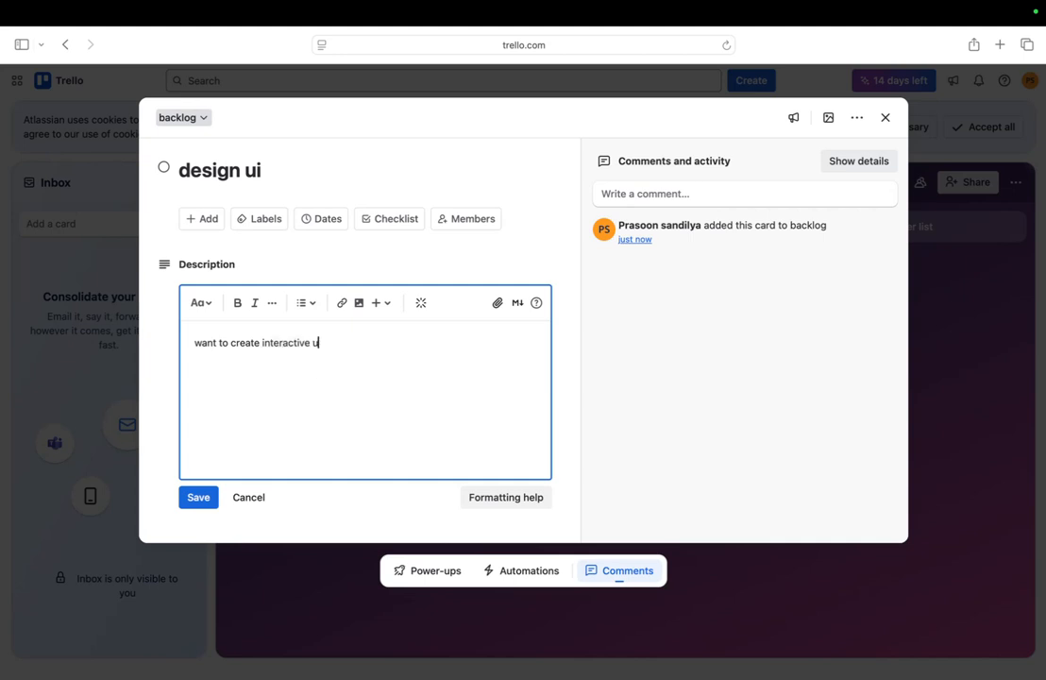
text(i)
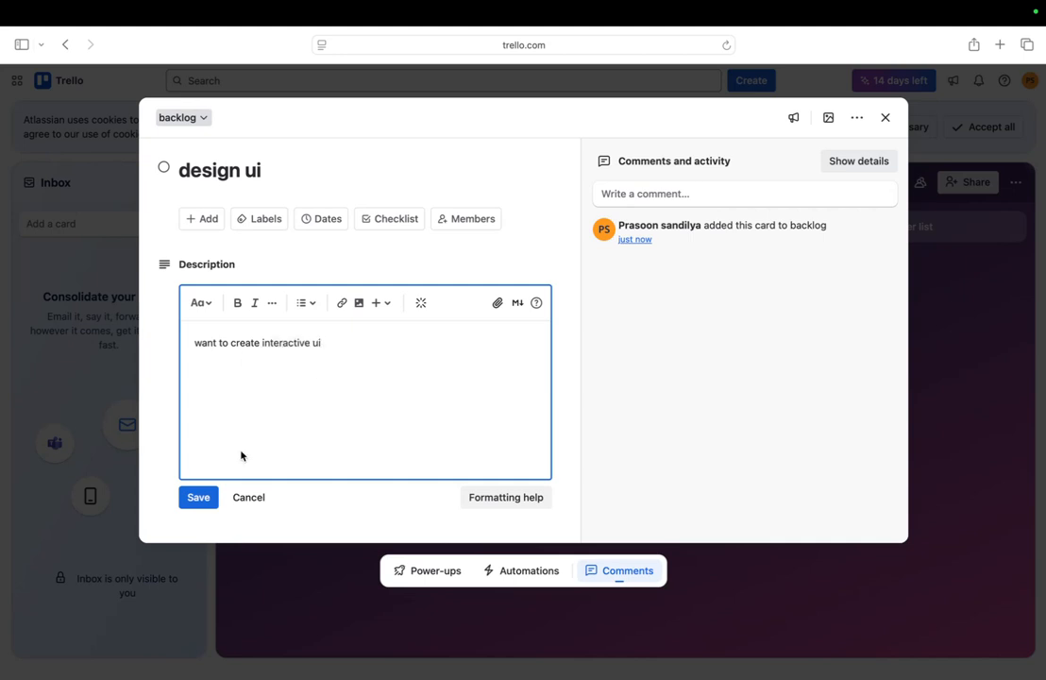
click(200, 496)
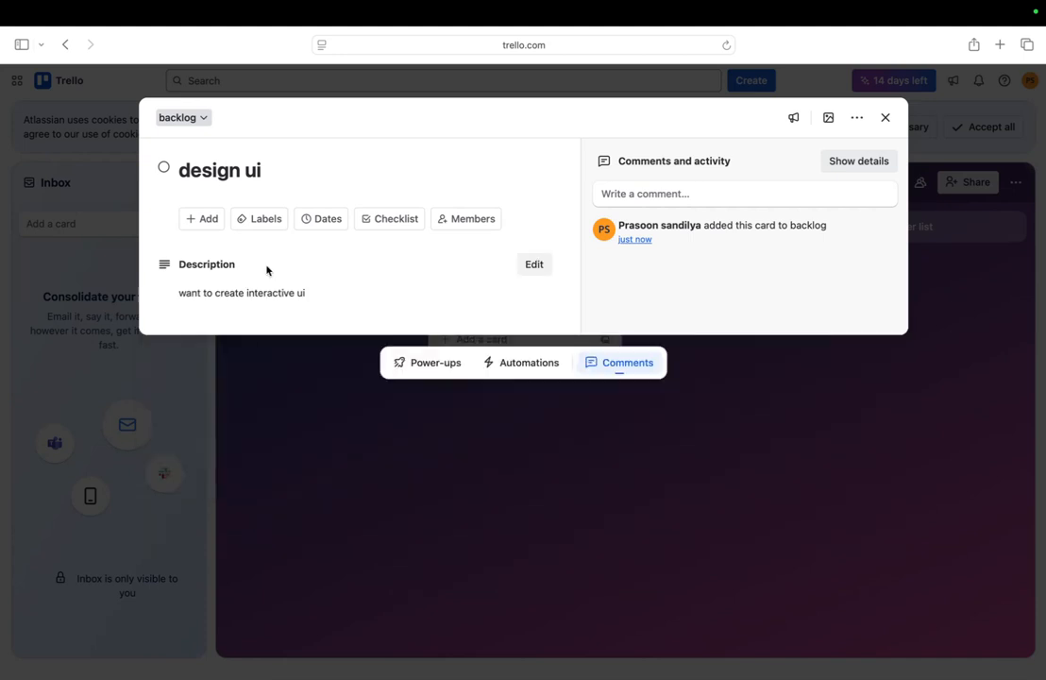
Tag the design ui card with the red label and search labels for 'high priority'
click(270, 224)
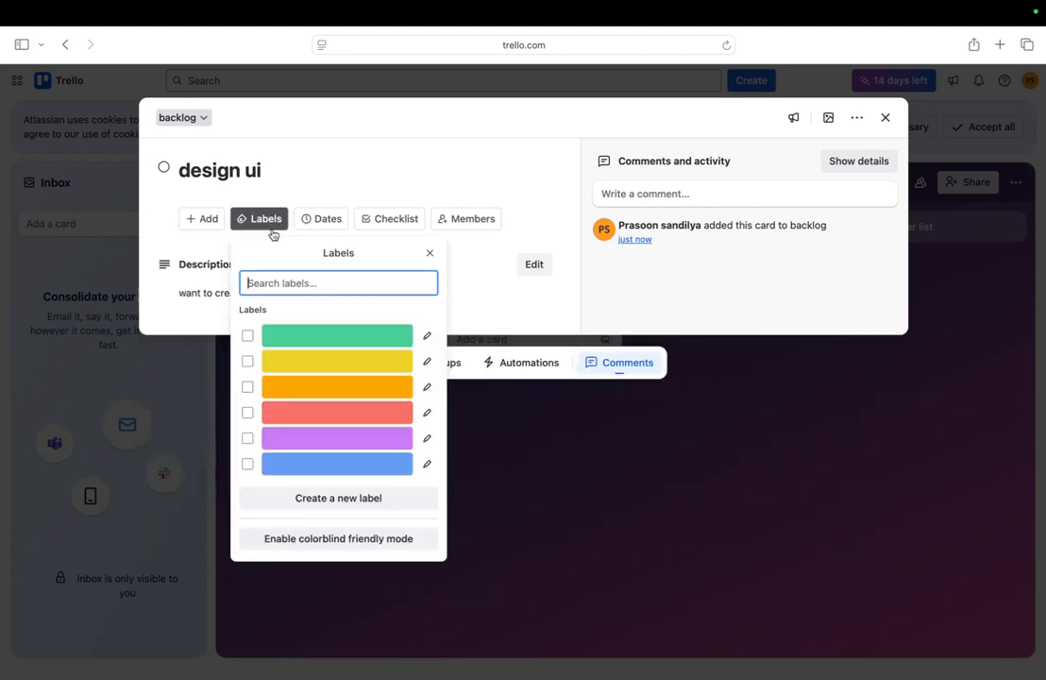
click(341, 412)
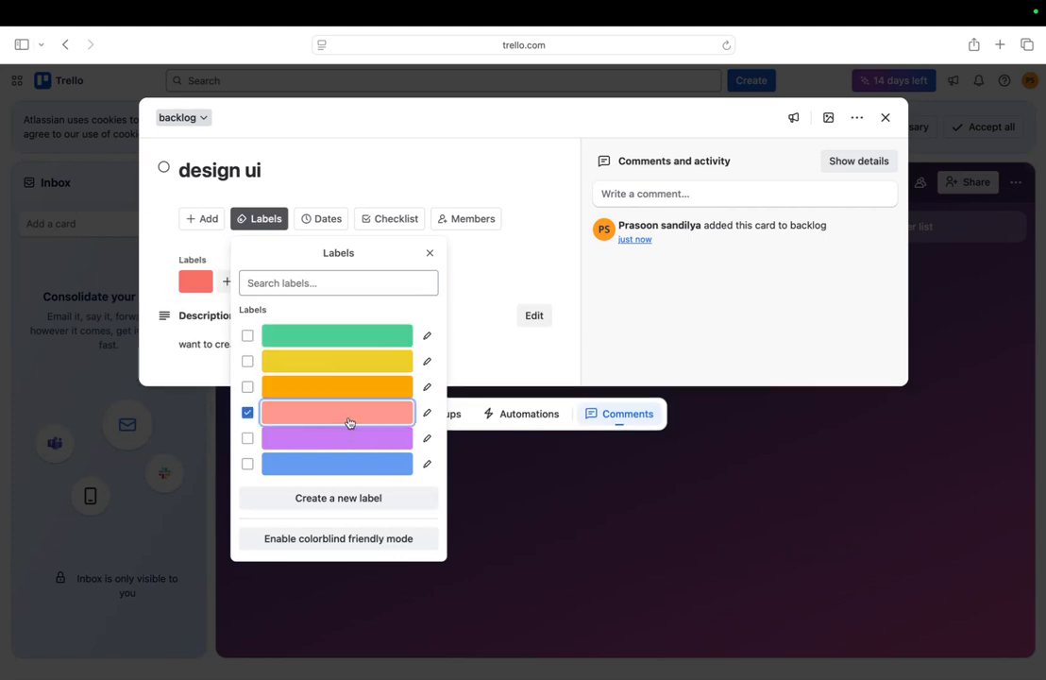
click(337, 286)
text(p)
key(BackSpace)
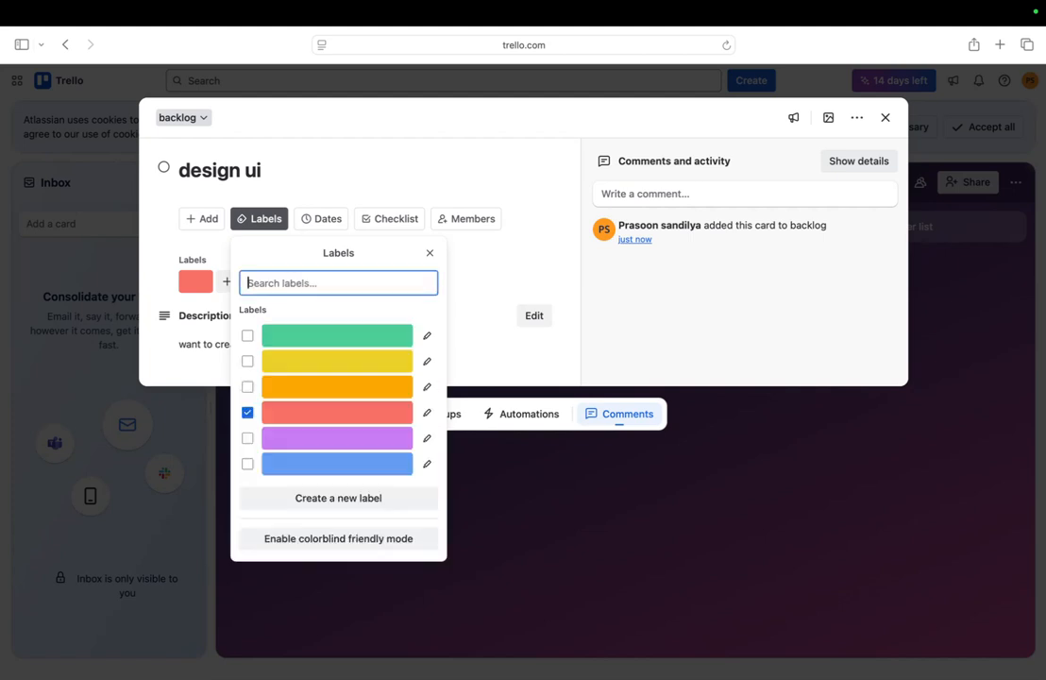
text(high p)
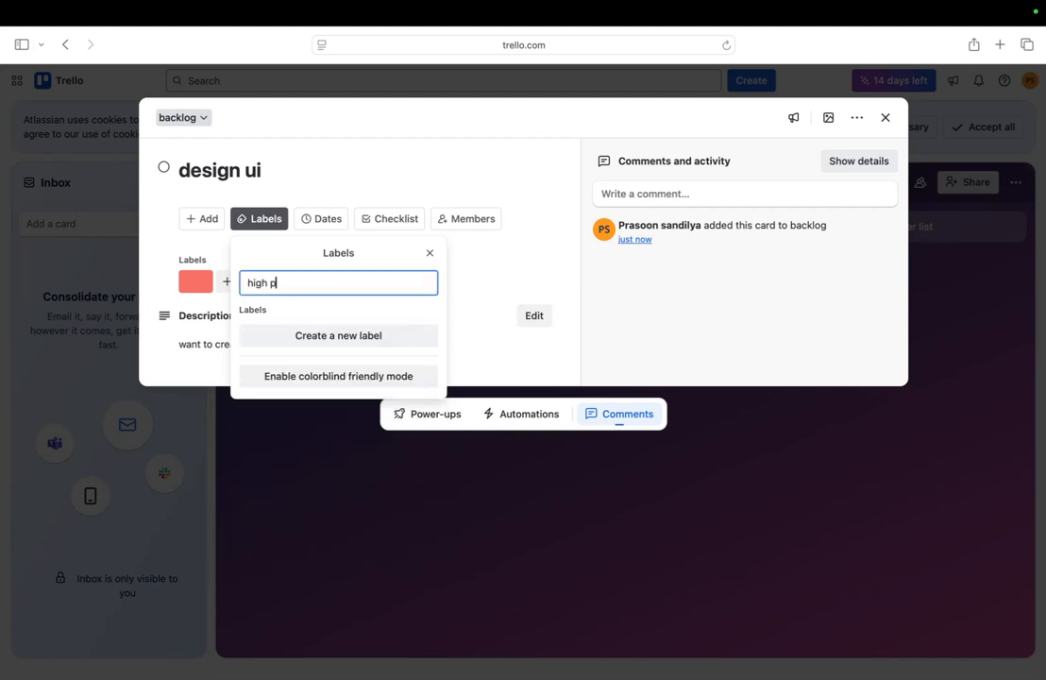
text(riority)
click(337, 336)
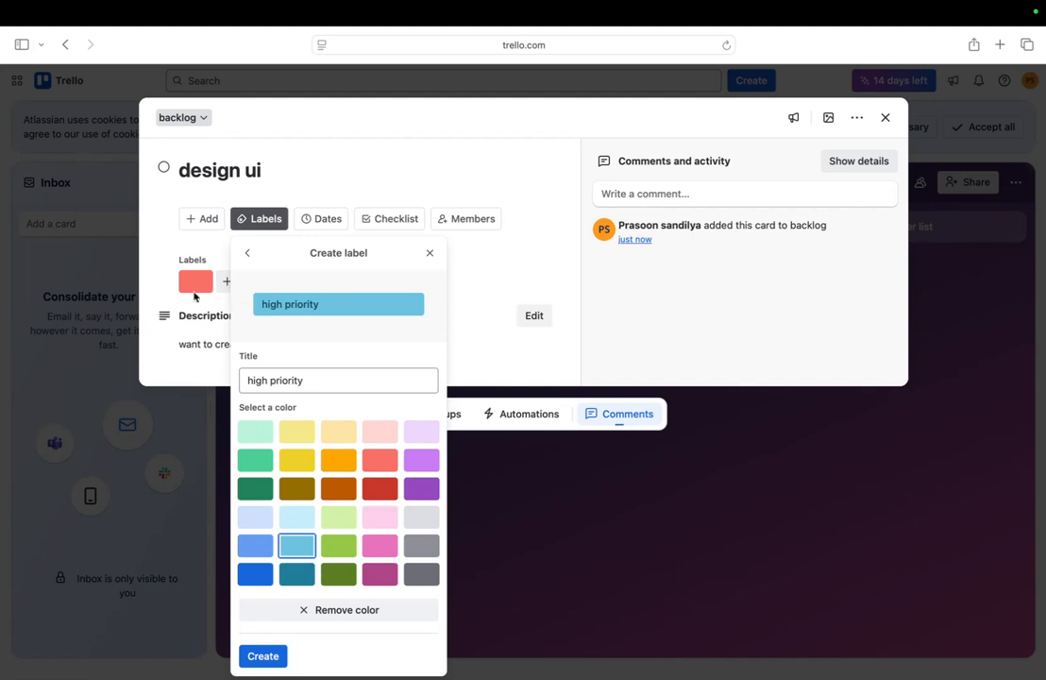
Create a sky-blue 'high priority' label on the card and close the labels list
click(194, 291)
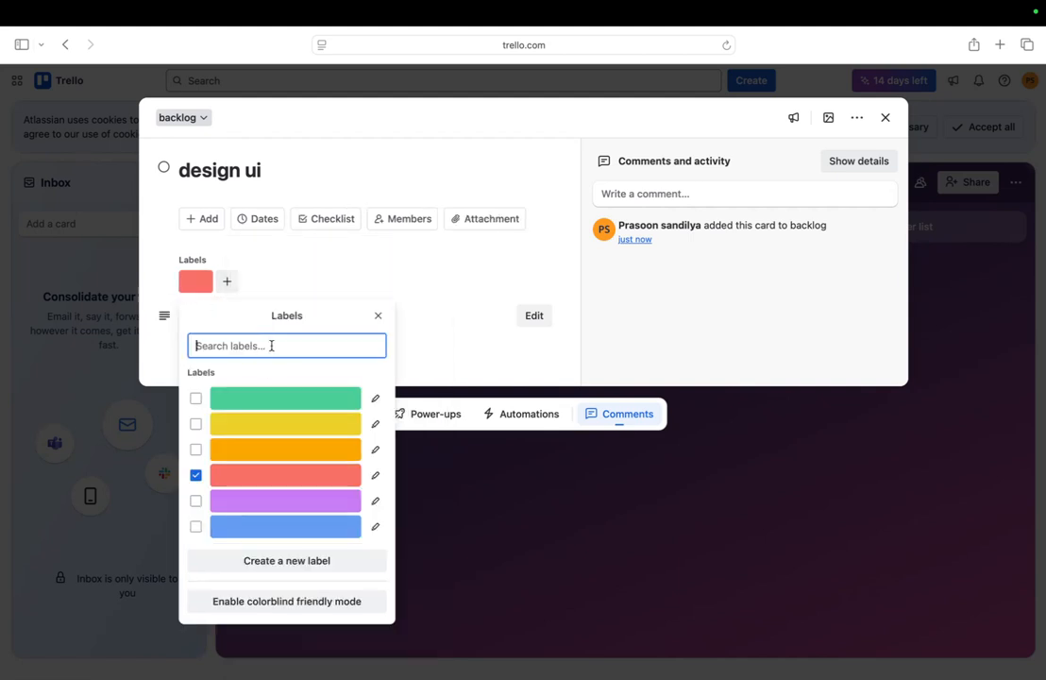
text(gtr)
key(BackSpace)
key(BackSpace)
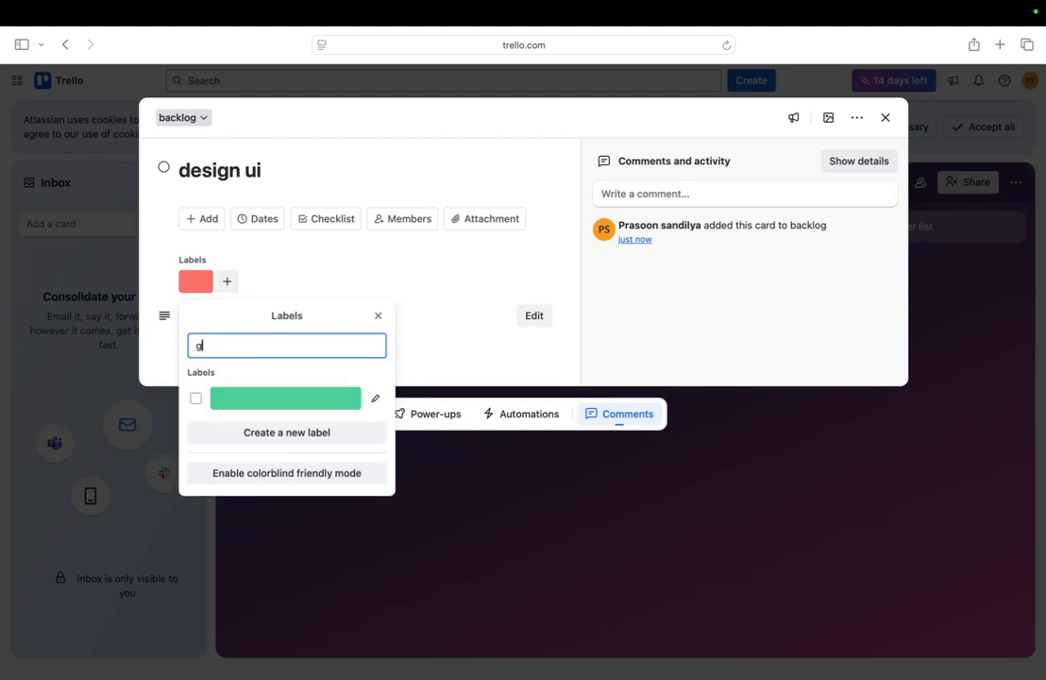
key(BackSpace)
text(high)
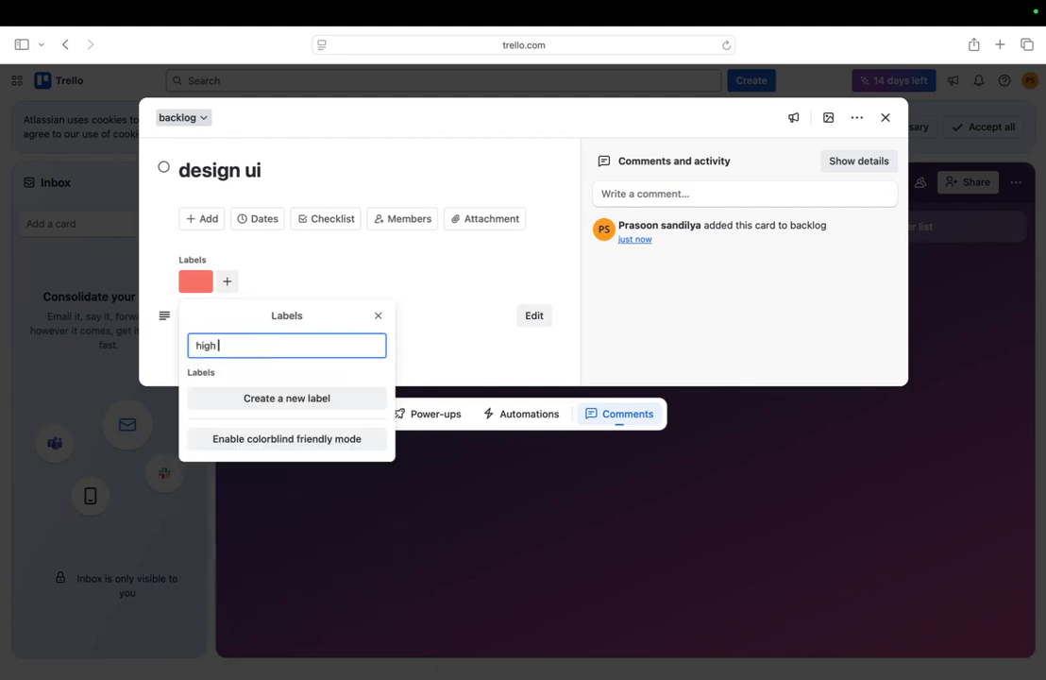
text( priority)
click(319, 402)
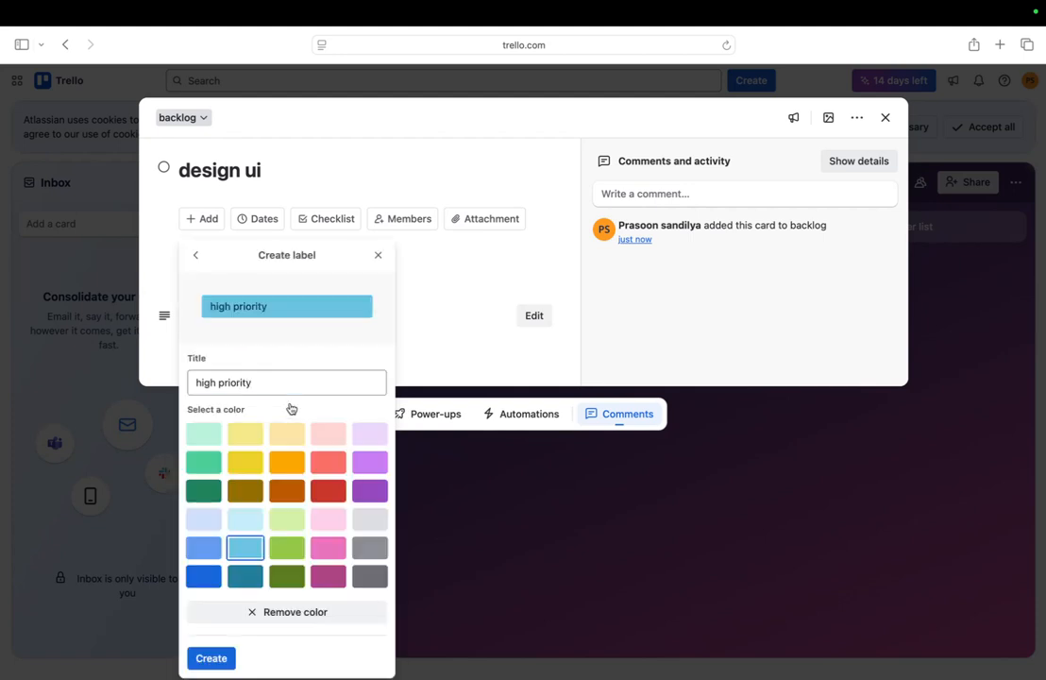
click(215, 665)
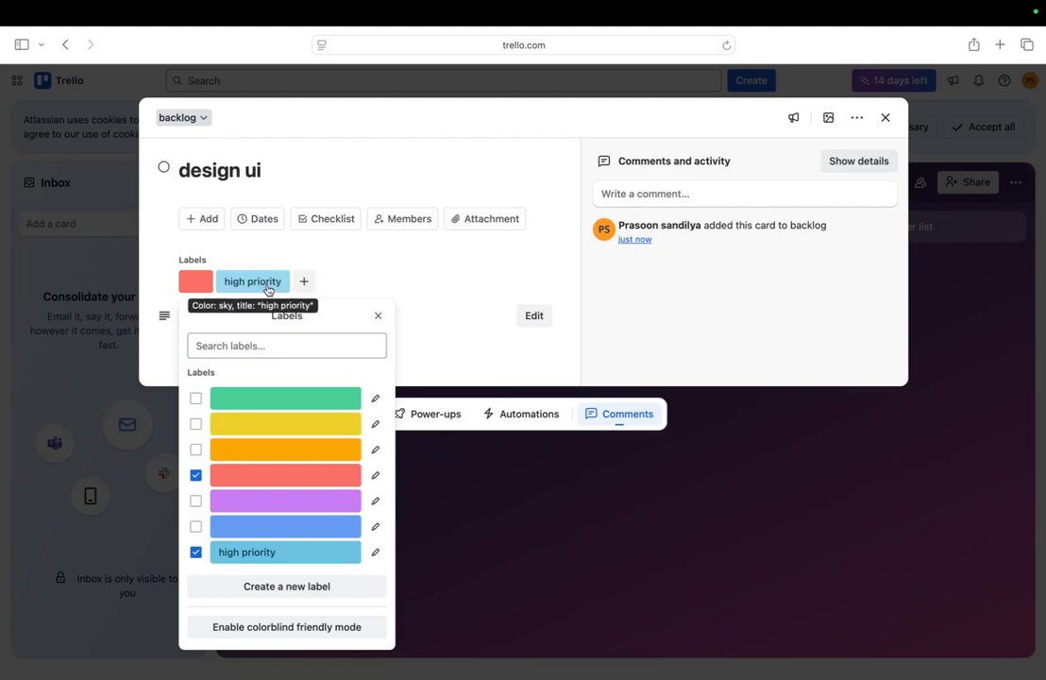
click(378, 315)
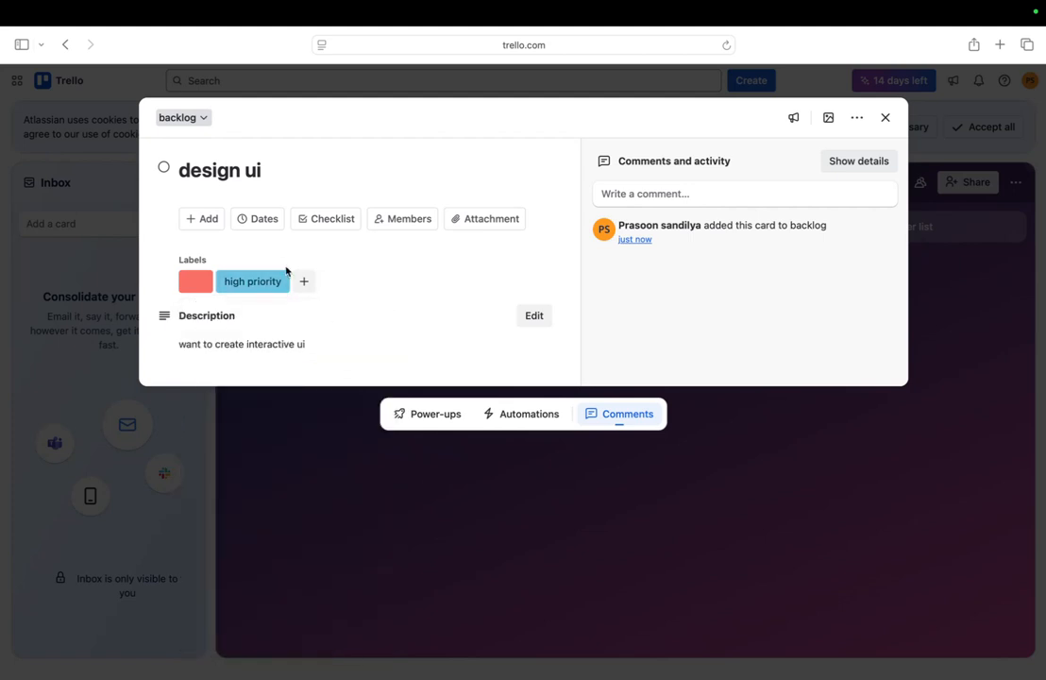
Add a checklist titled 'front end implementation' to the design ui card
click(207, 219)
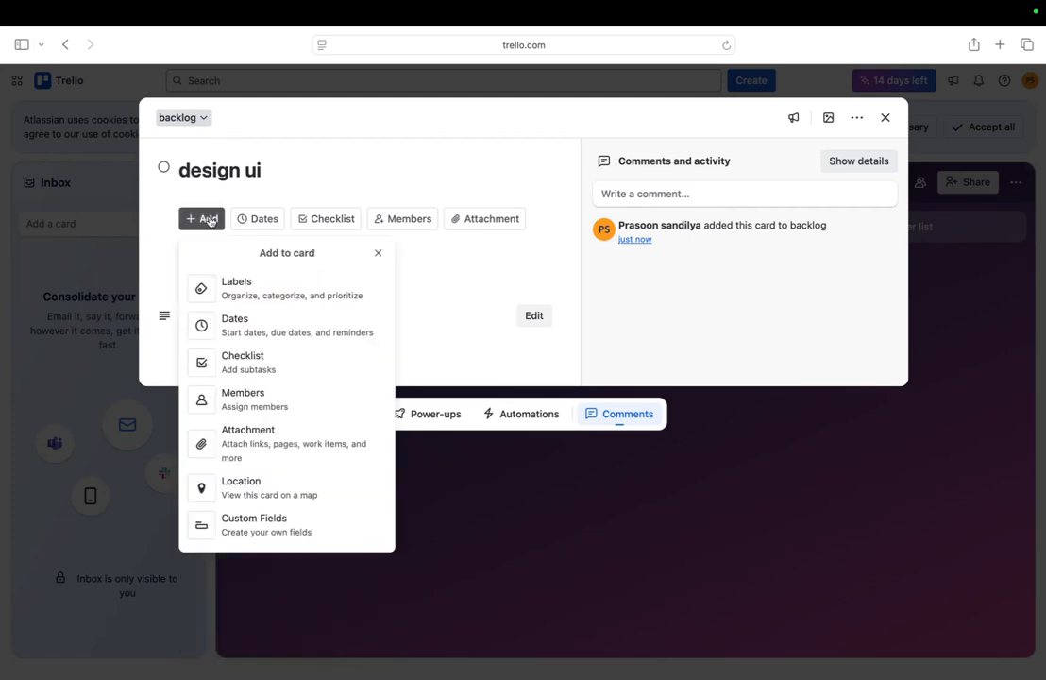
click(321, 220)
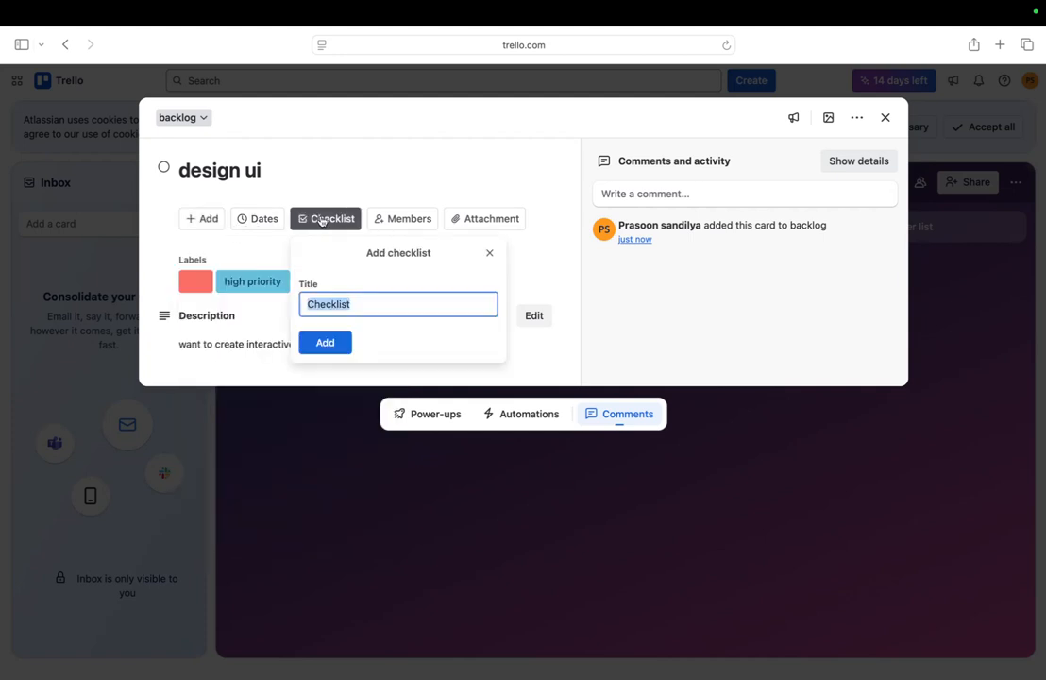
click(357, 298)
key(BackSpace)
key(BackSpace)
key(BackSpace)
key(BackSpace)
key(BackSpace)
key(BackSpace)
key(BackSpace)
key(BackSpace)
key(BackSpace)
text(front end imple)
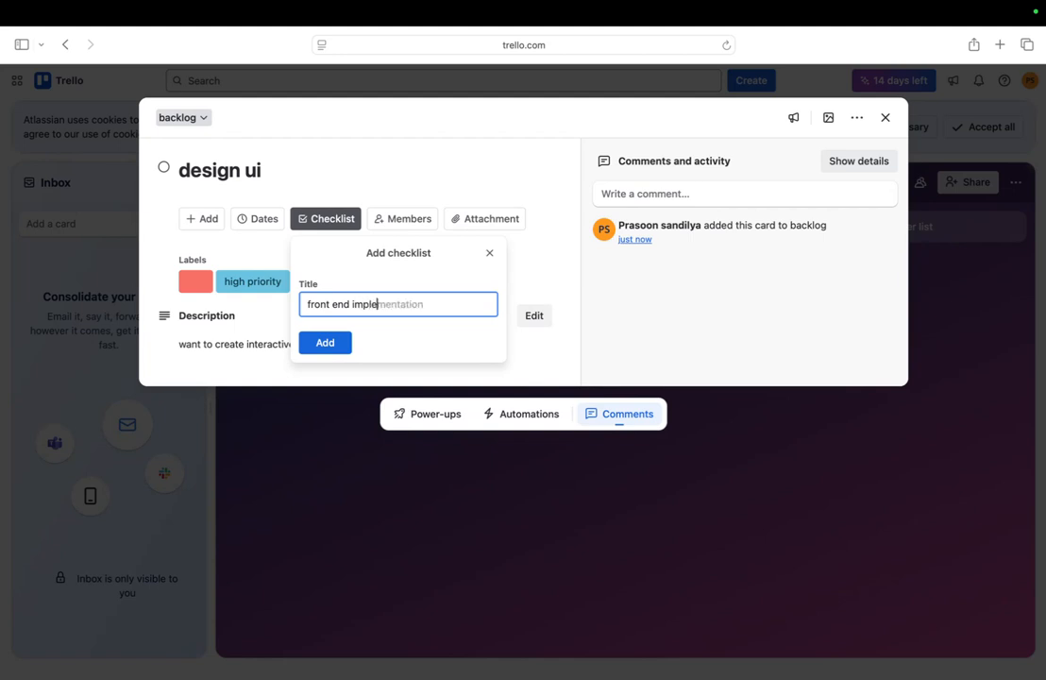
text(mentation)
click(327, 343)
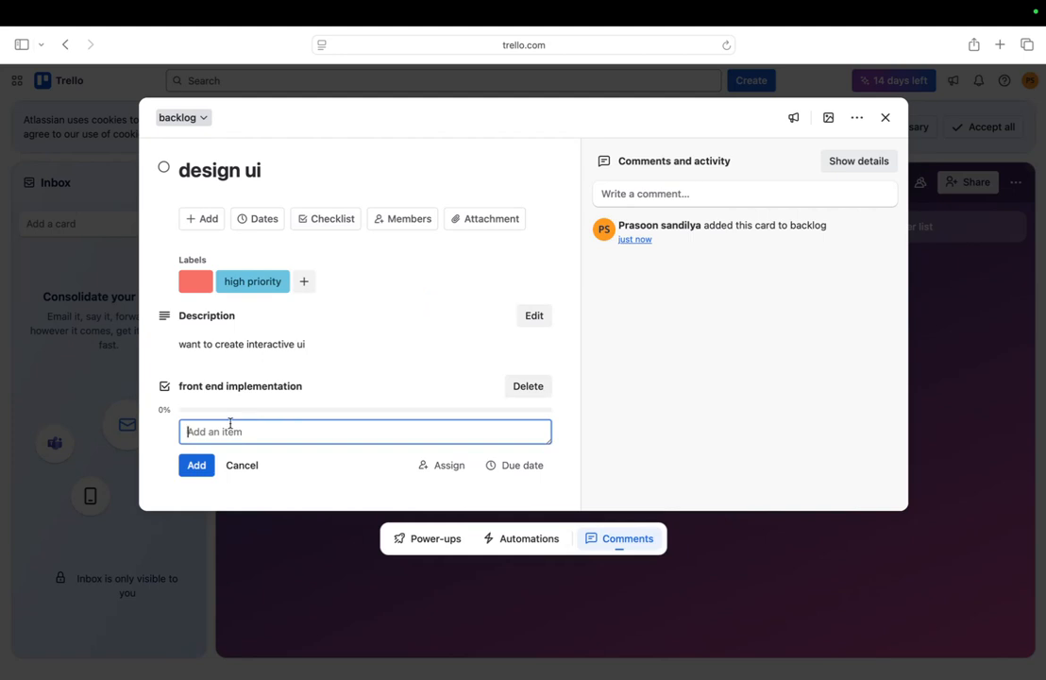
Add 'login module' and 'password page' items to the checklist
text(login module)
click(193, 468)
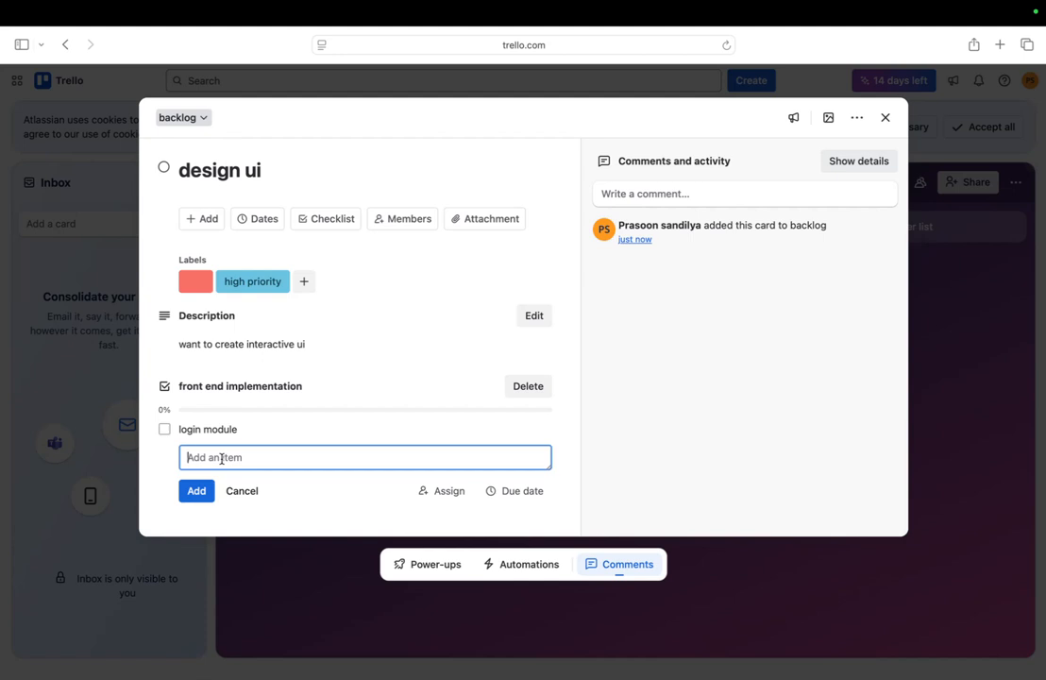
text(password page)
click(208, 499)
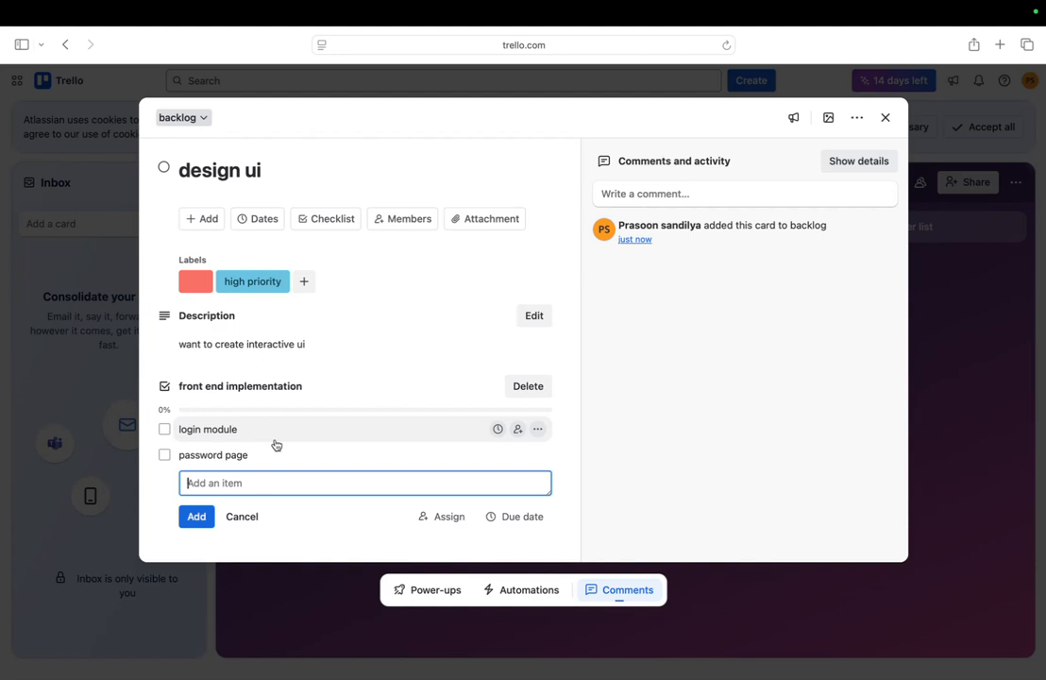
Tick both checklist items to test them, then untick them again
click(166, 431)
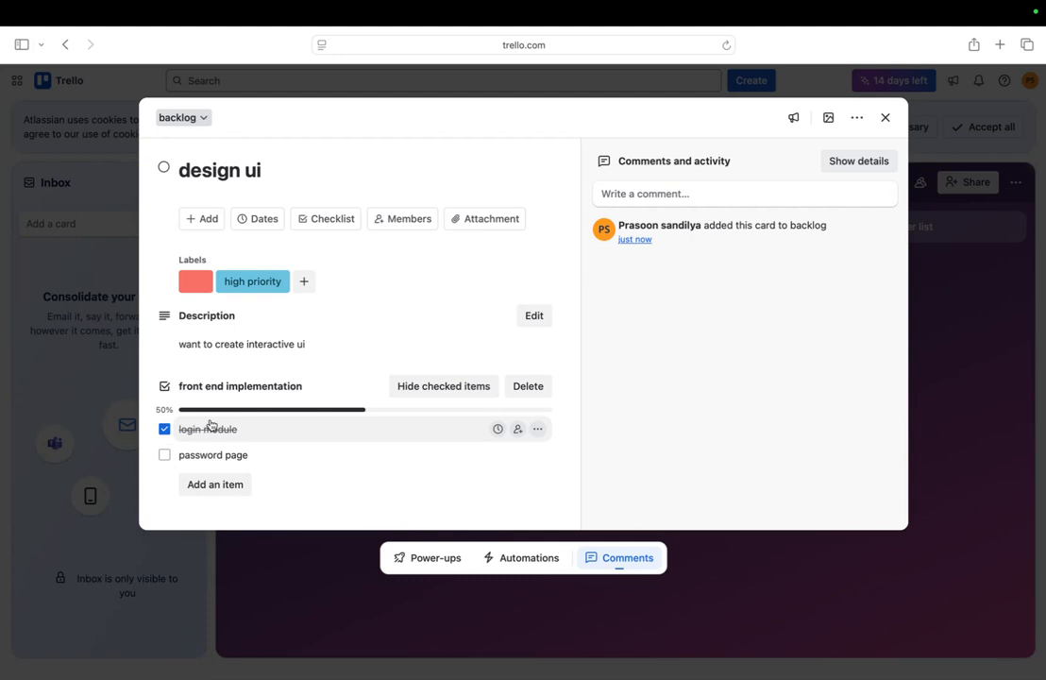
click(165, 454)
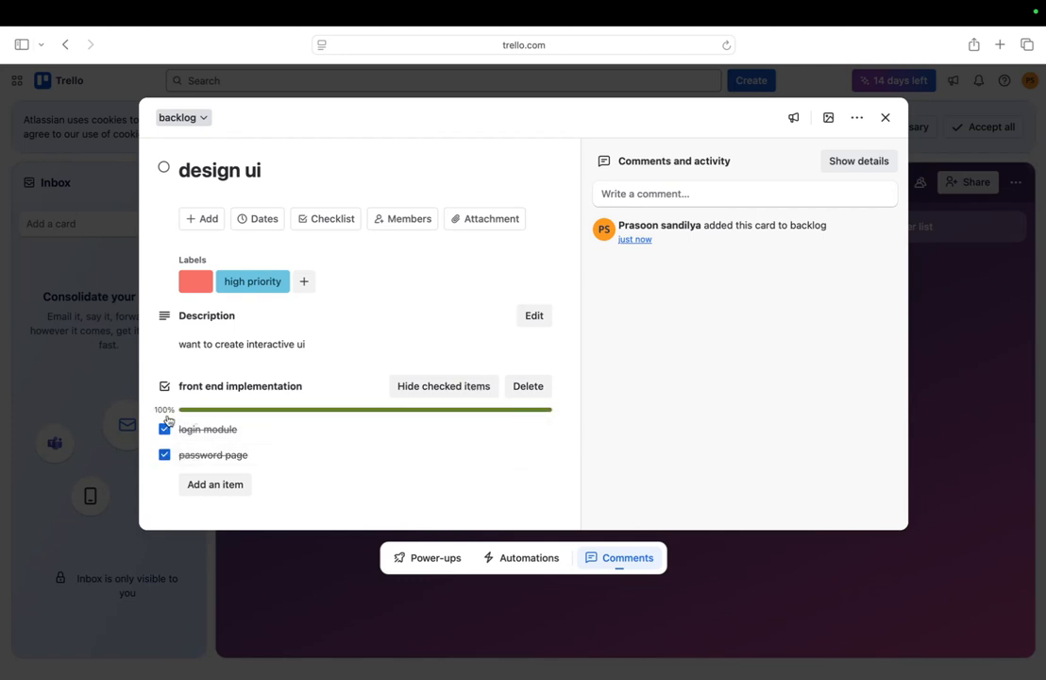
click(164, 430)
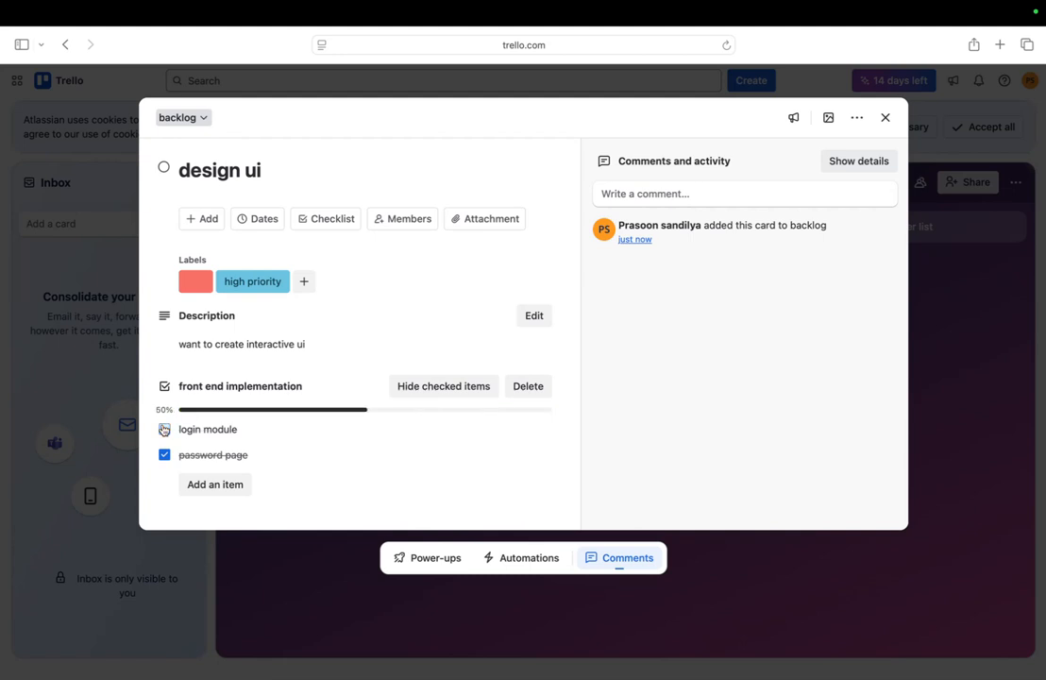
click(164, 454)
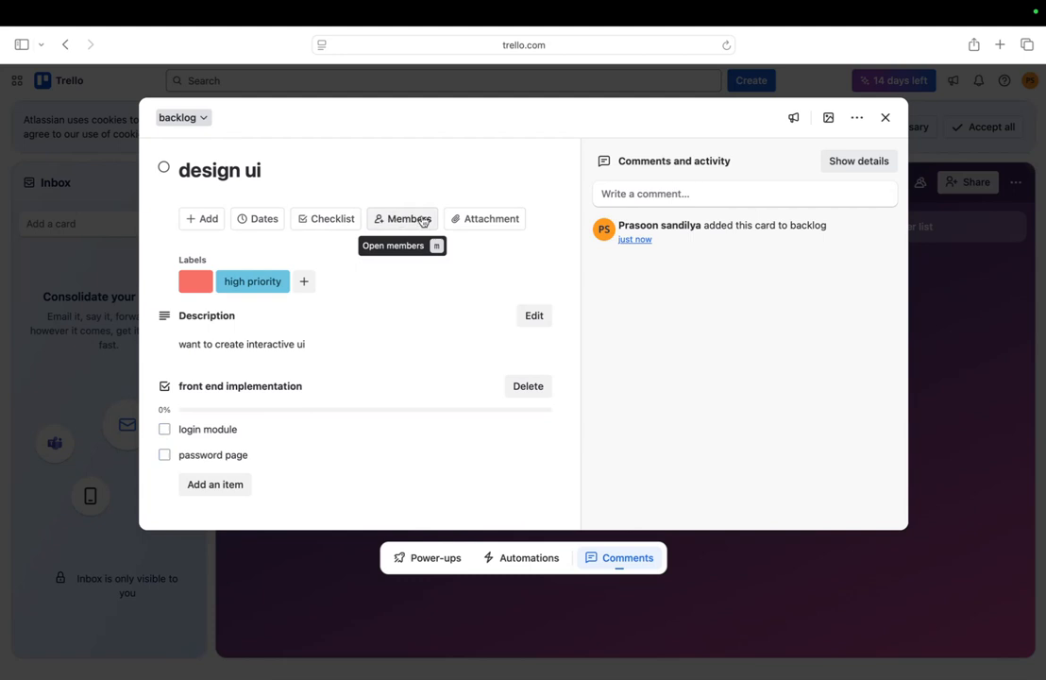
Give the design ui card a due date of September 30 at 11:16 PM
click(204, 224)
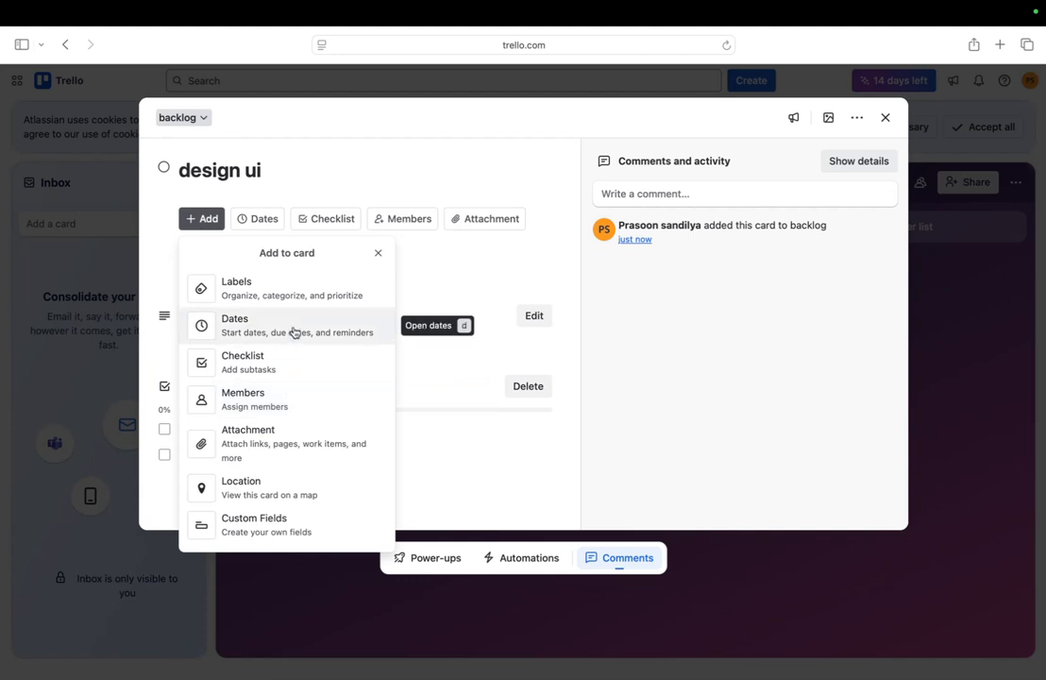
click(350, 333)
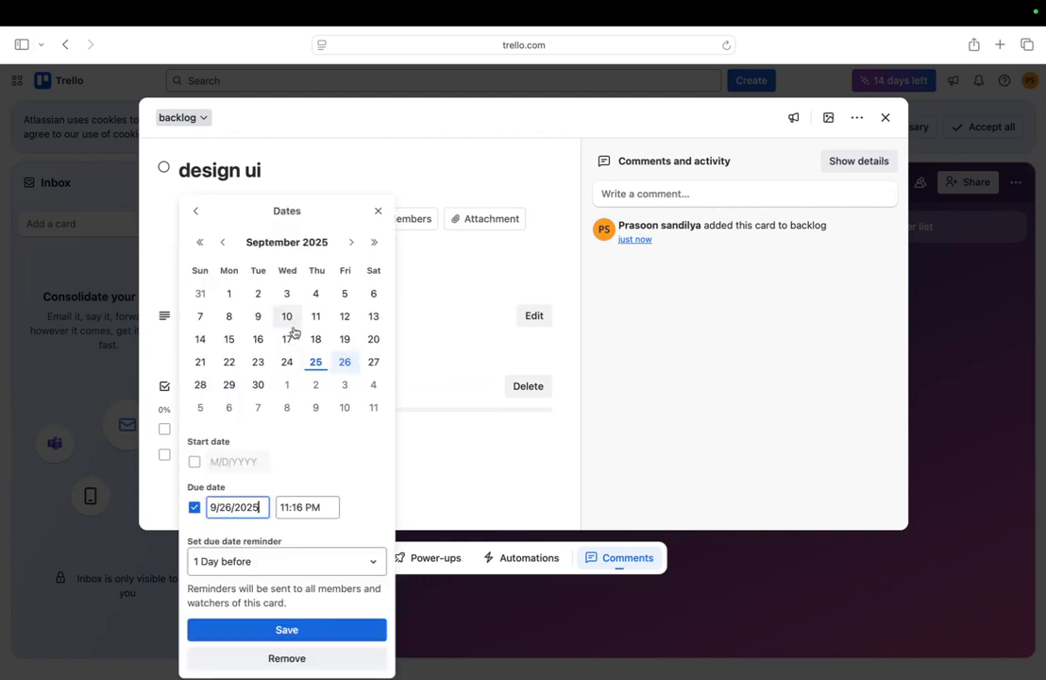
click(264, 385)
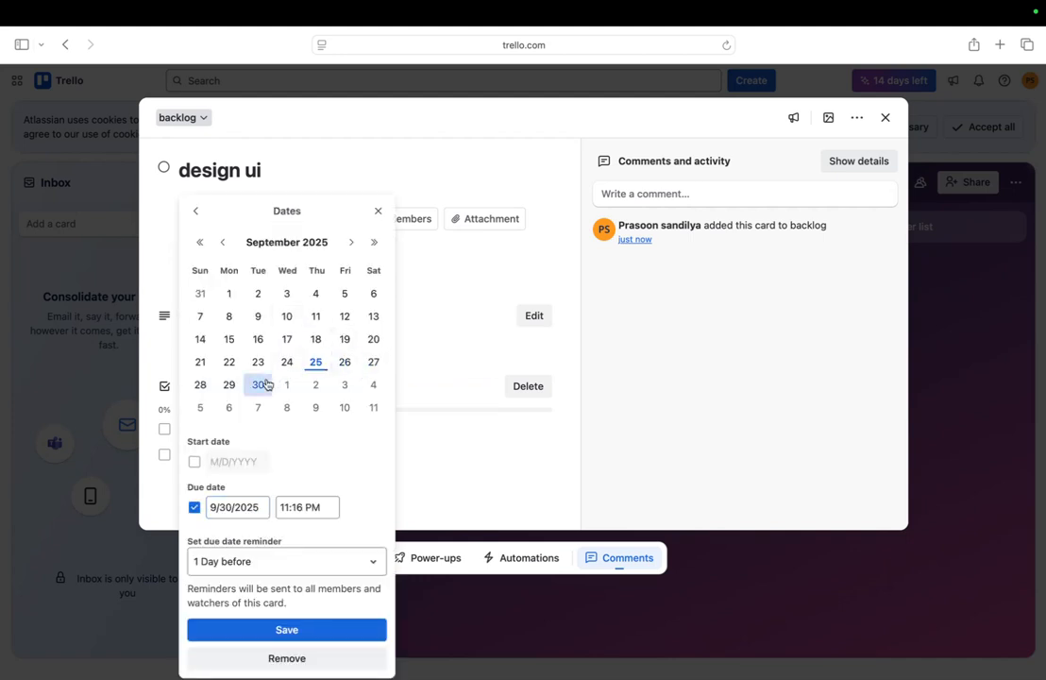
click(303, 628)
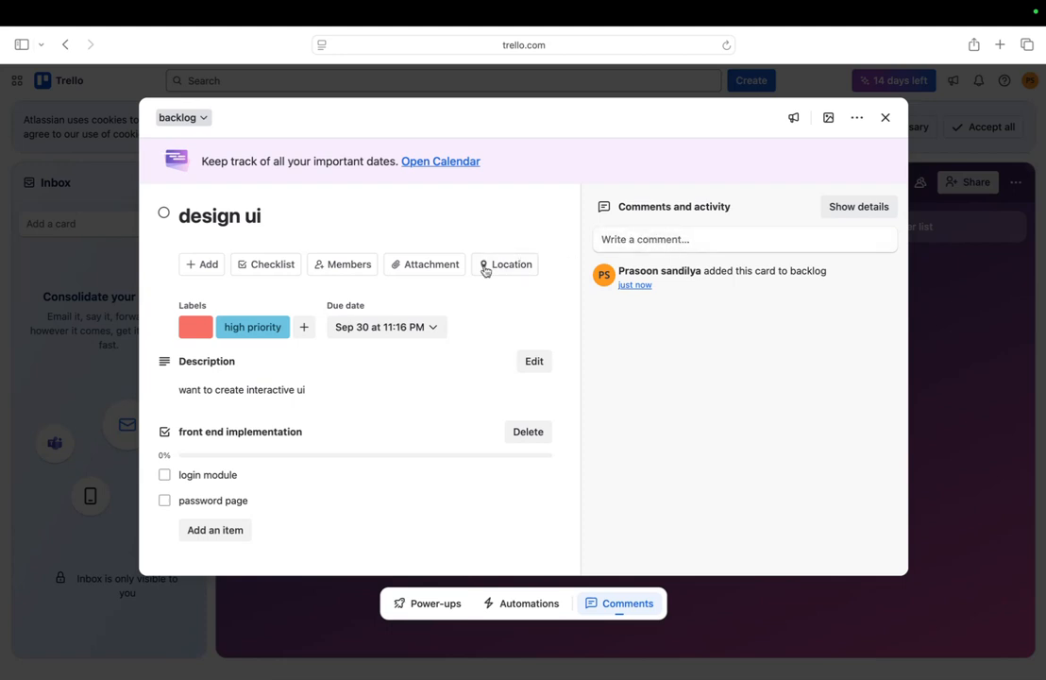
Close the design ui card and drag it from backlog into the testing list
click(427, 265)
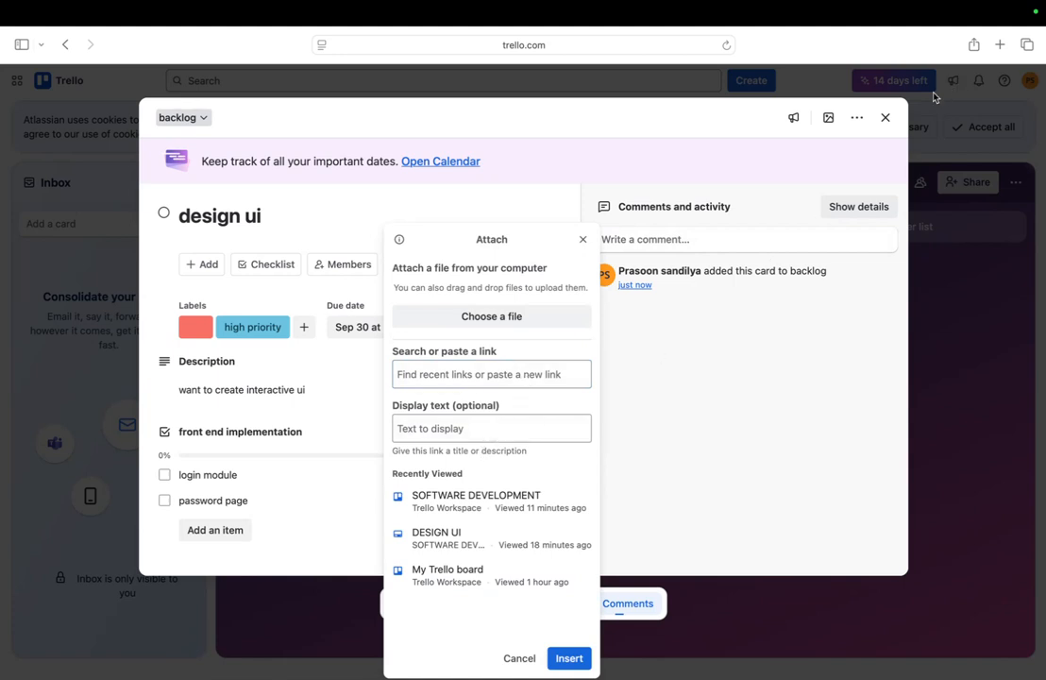
click(881, 123)
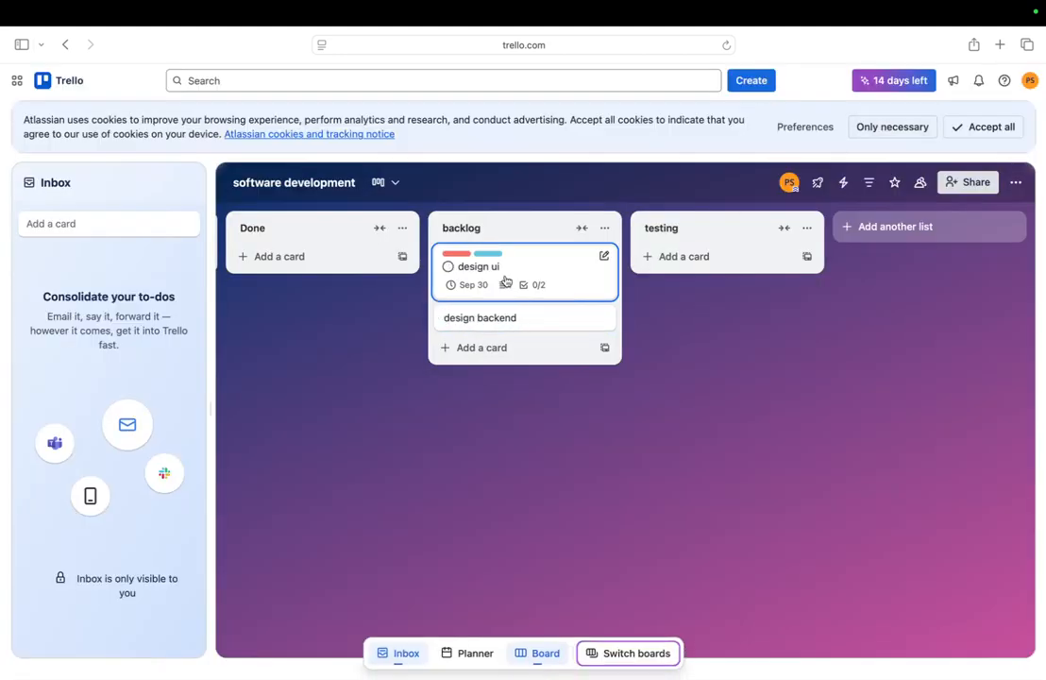
drag(505, 281, 707, 273)
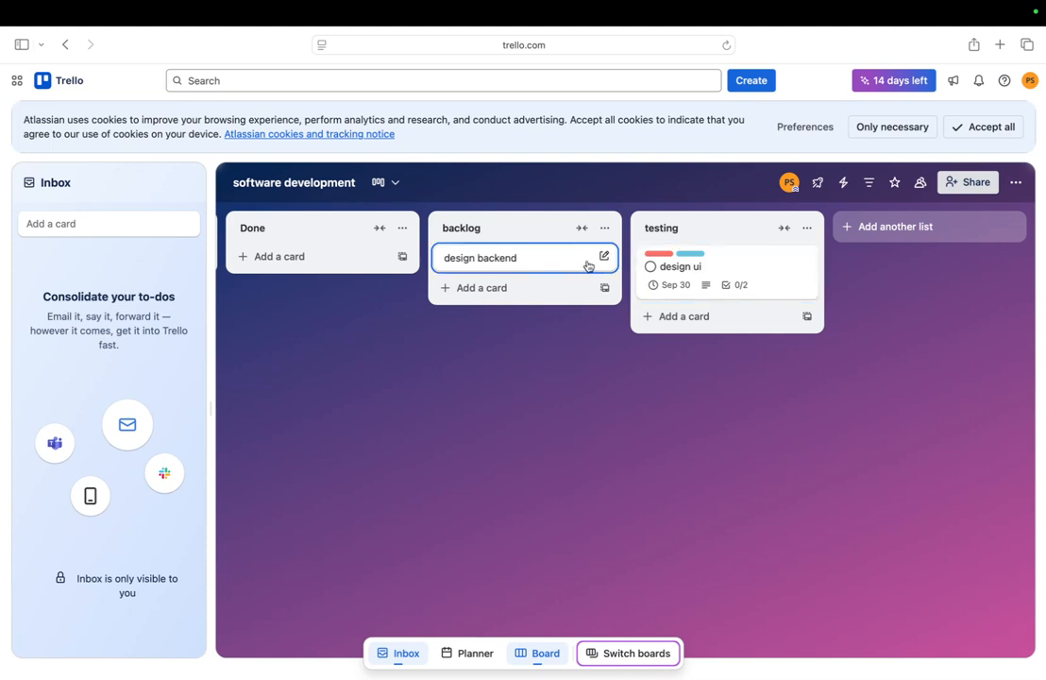
Switch to the PowerPoint presentation and go to slide 9, Real-World Applications & Next Steps
scroll(335, 275, left, 5)
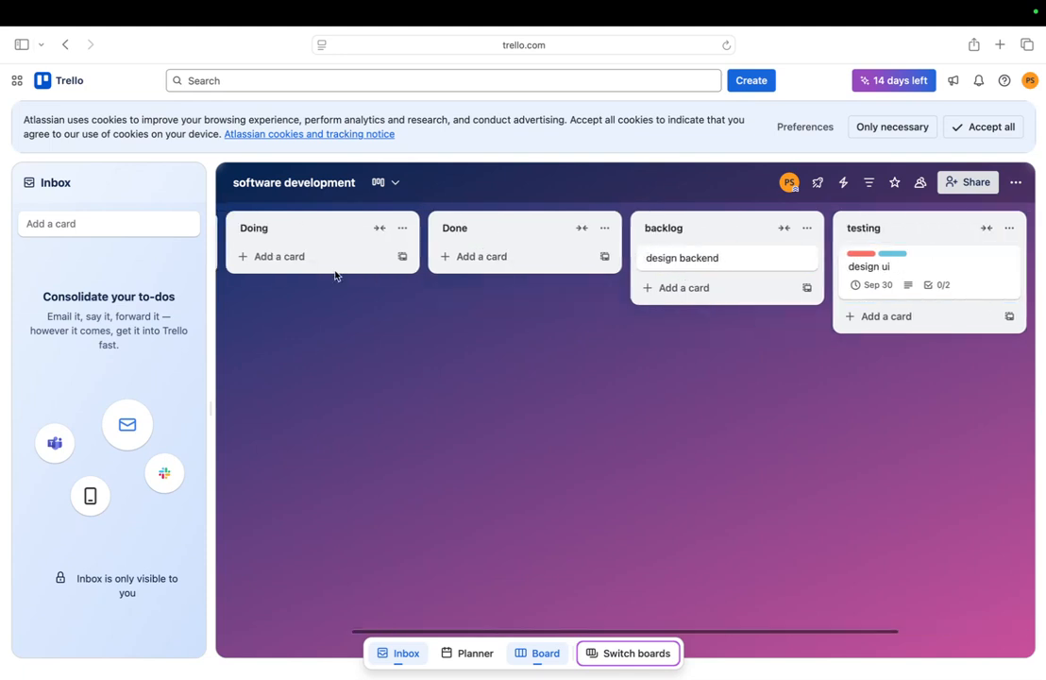
scroll(335, 276, right, 5)
scroll(335, 276, left, 5)
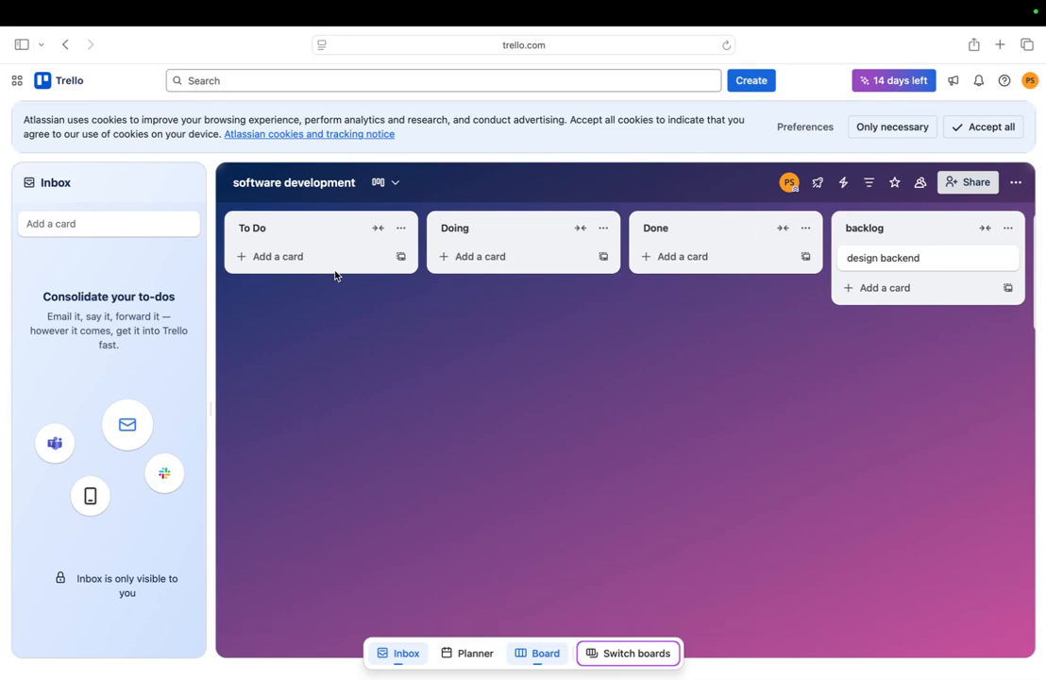
key(ctrl+Right)
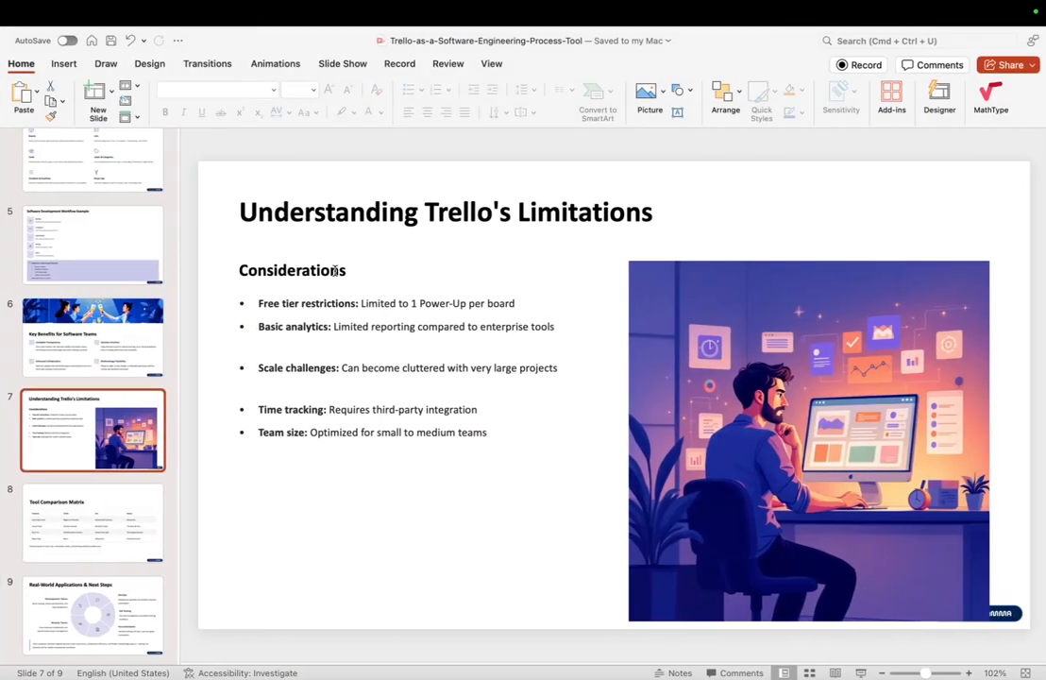
key(Down)
key(Down)
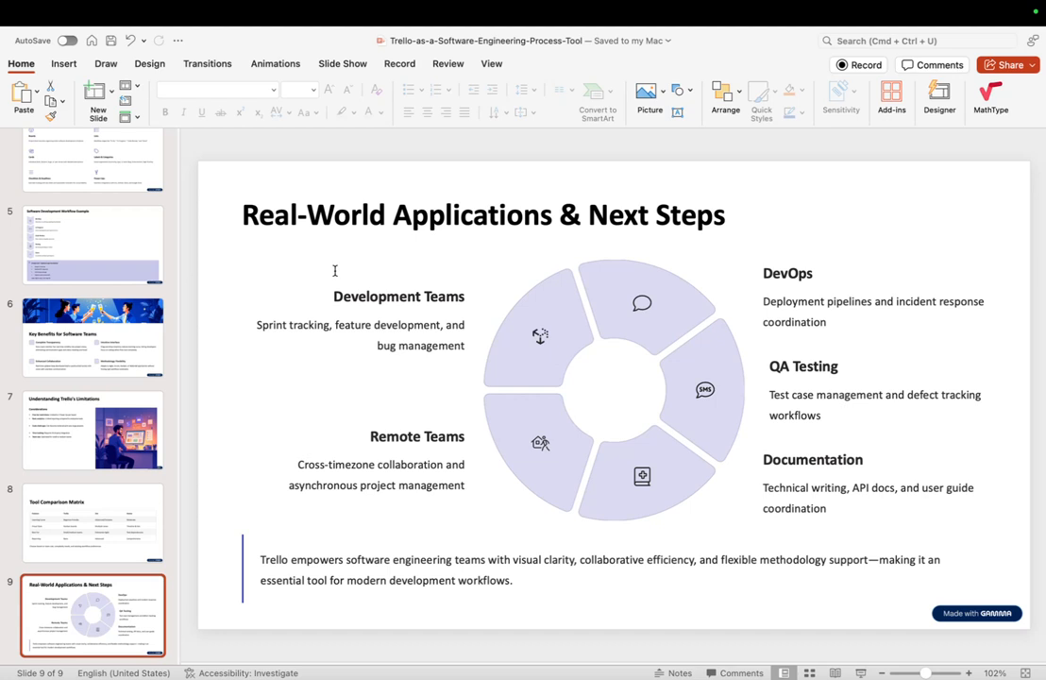